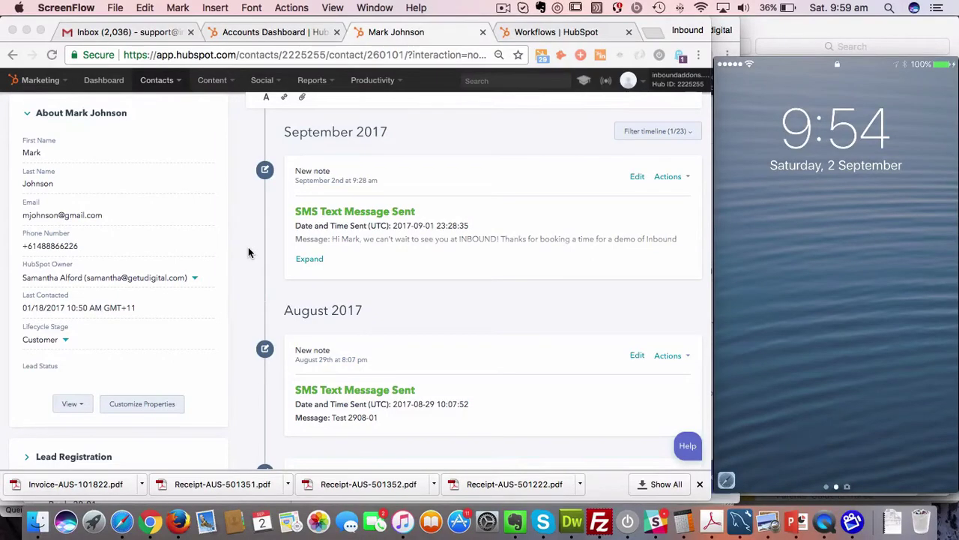
Leave the contact record for the workflows list and open the Sample SMS Message Workflow.
scroll(249, 250, up, 3)
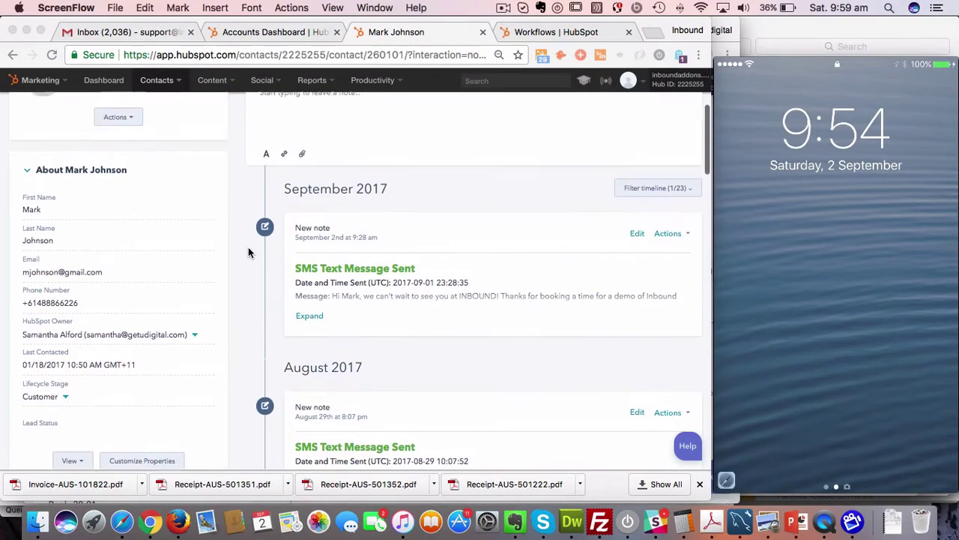
scroll(248, 252, up, 1)
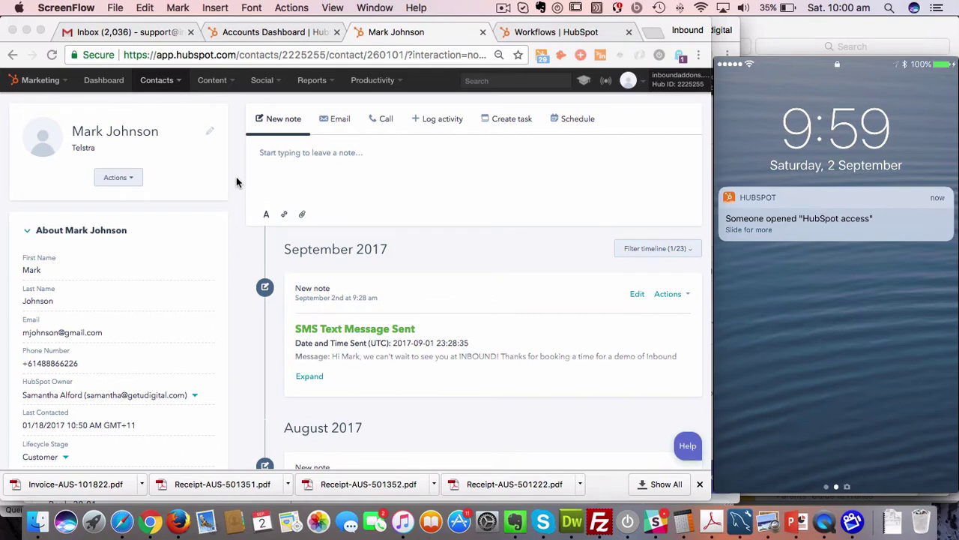
click(549, 34)
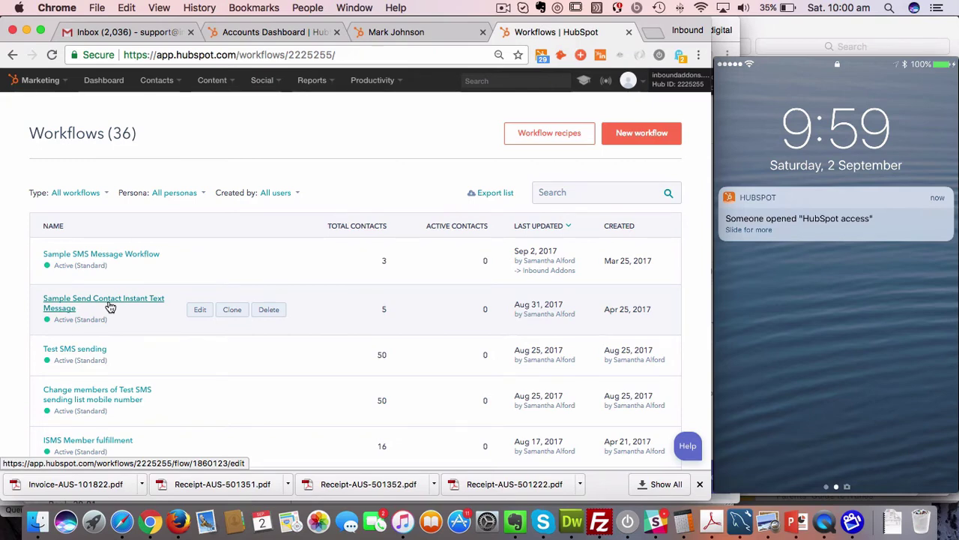
click(96, 259)
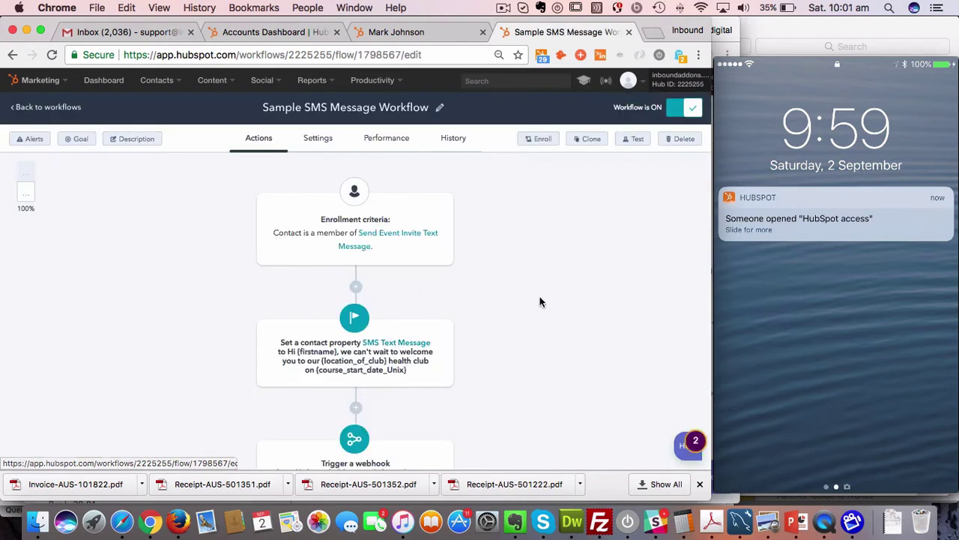
Look over the workflow's actions, then open the SMS Text Message property action and examine the {firstname} token in its value.
scroll(566, 289, down, 5)
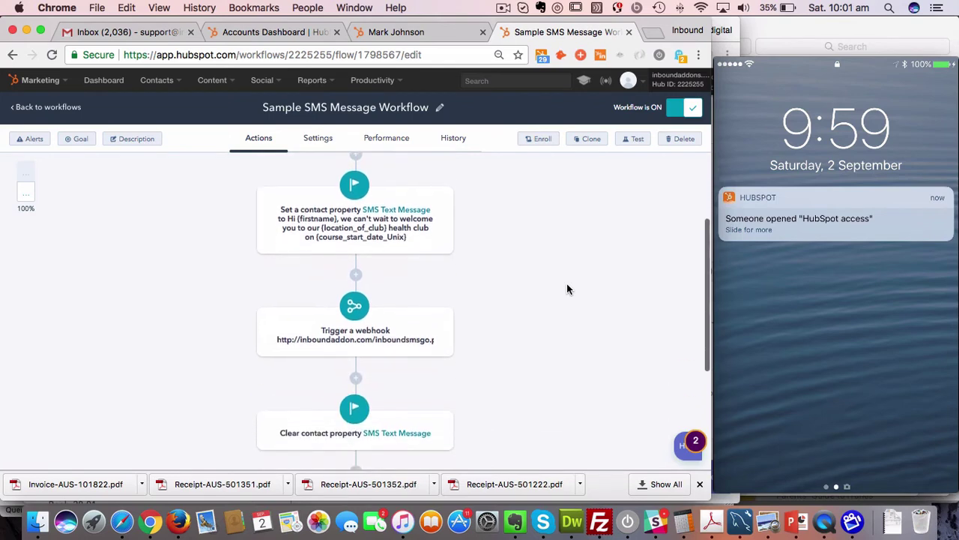
scroll(566, 289, up, 5)
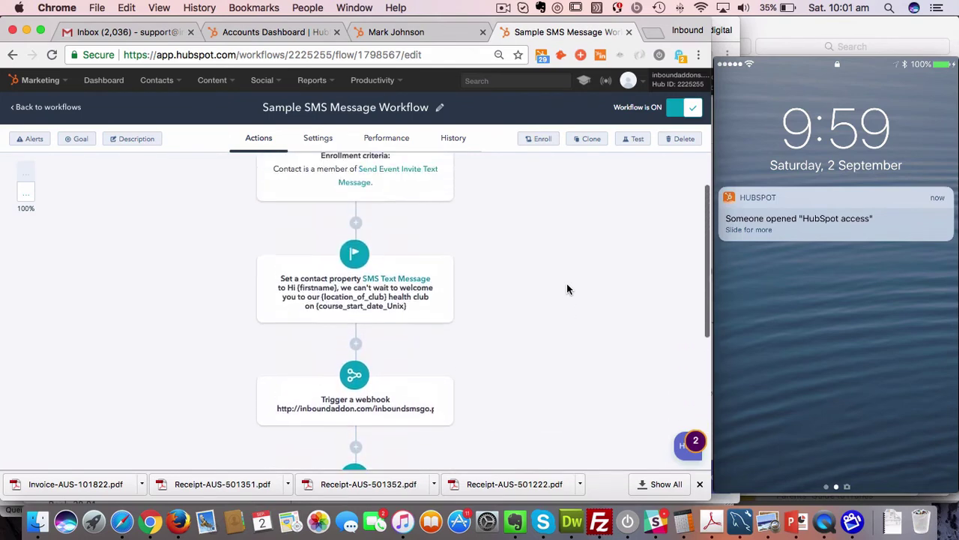
scroll(566, 290, up, 1)
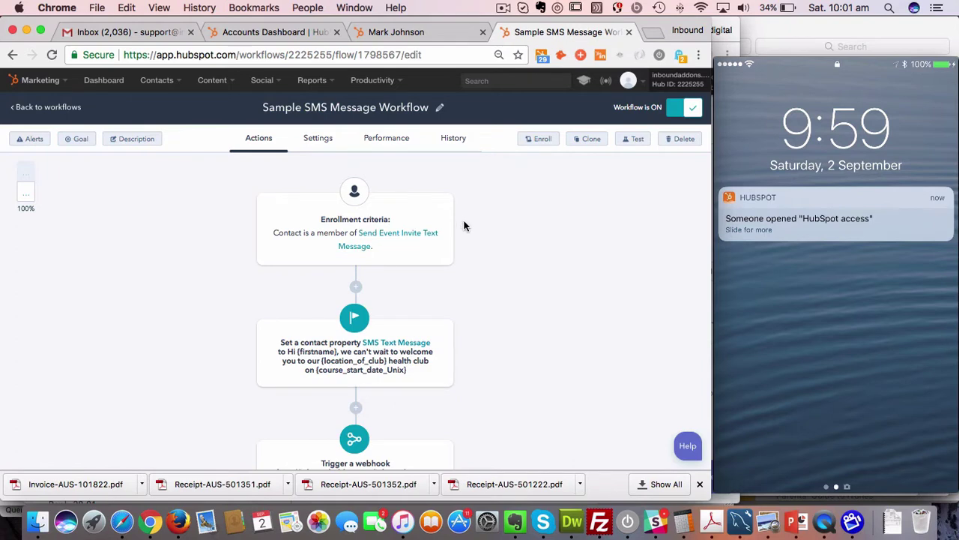
scroll(469, 228, down, 3)
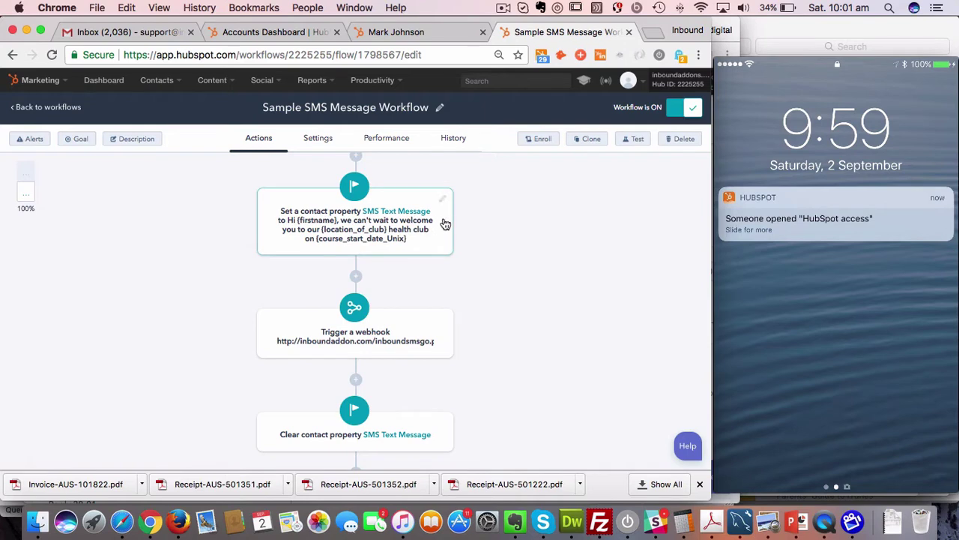
click(443, 203)
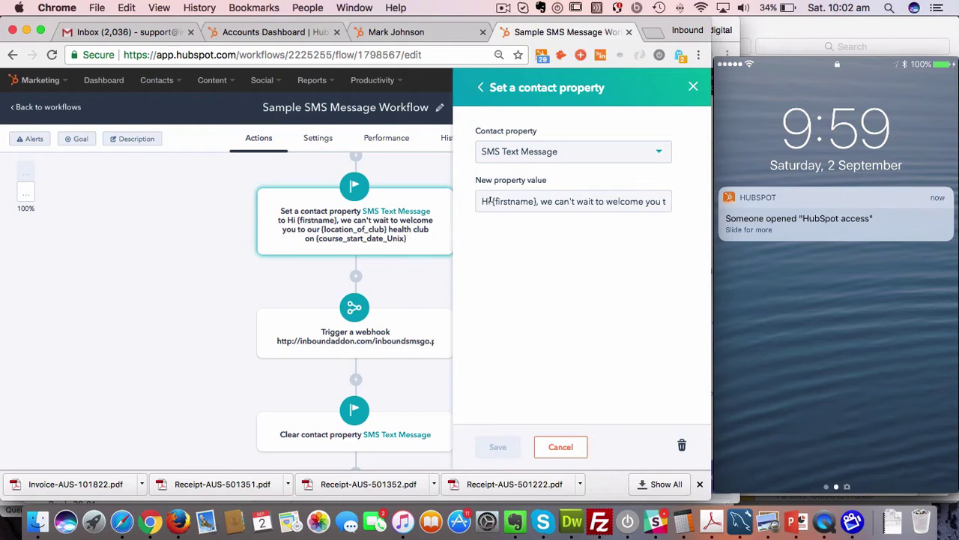
drag(494, 201, 533, 199)
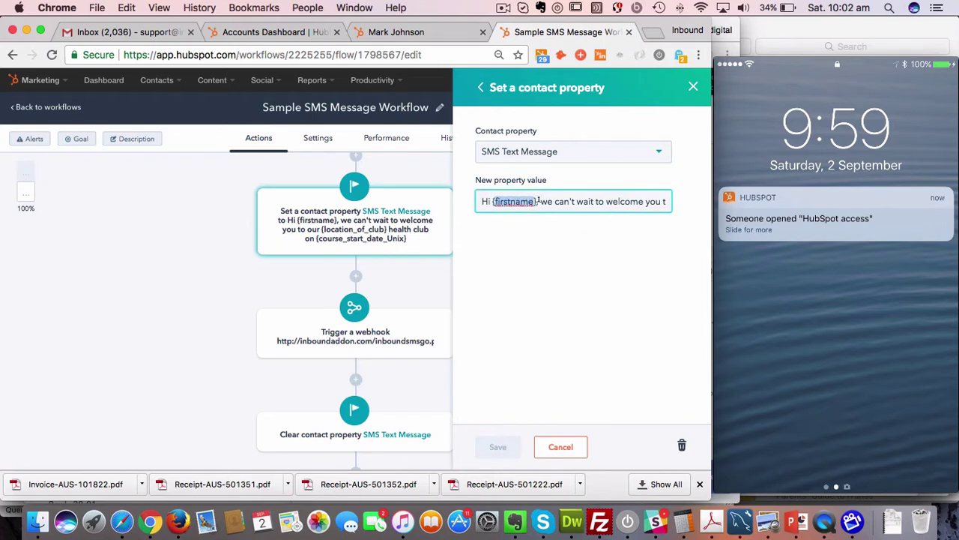
click(538, 201)
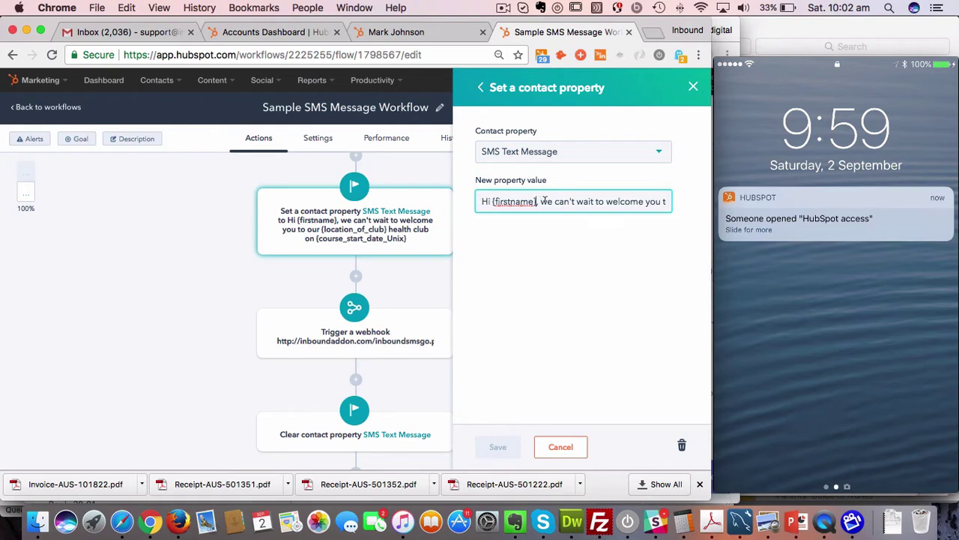
Read the rest of the message value through the {location_of_club} and {course_start_date_Unix} tokens, and close the action without saving.
drag(598, 201, 667, 201)
drag(559, 201, 491, 194)
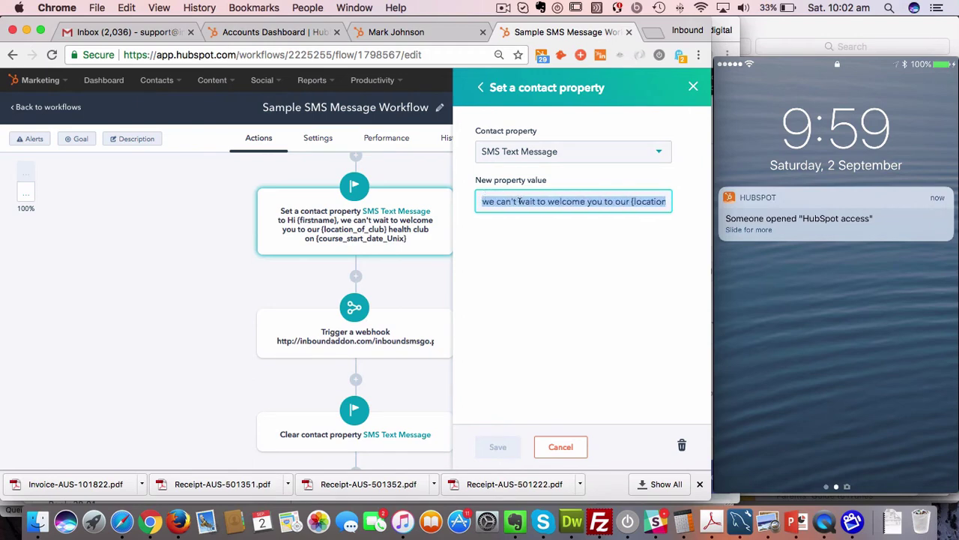
click(518, 201)
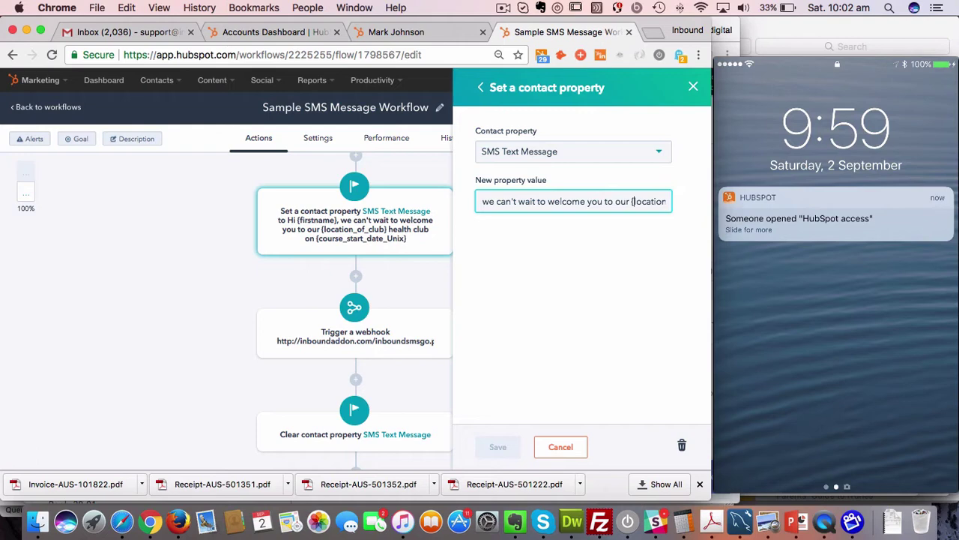
key(Right)
key(Right)
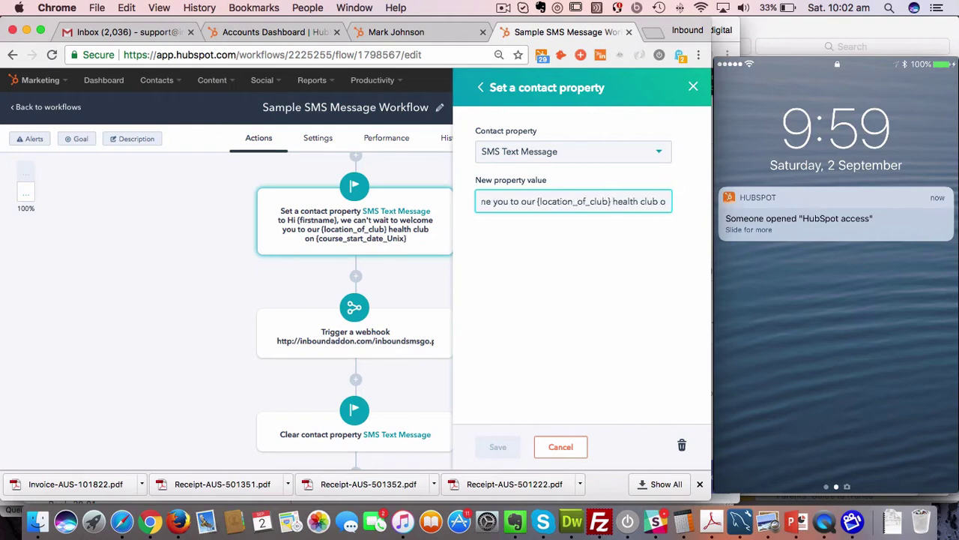
key(Right)
key(Right)
key(Right)
key(Right)
key(Right)
key(Right)
scroll(641, 201, right, 3)
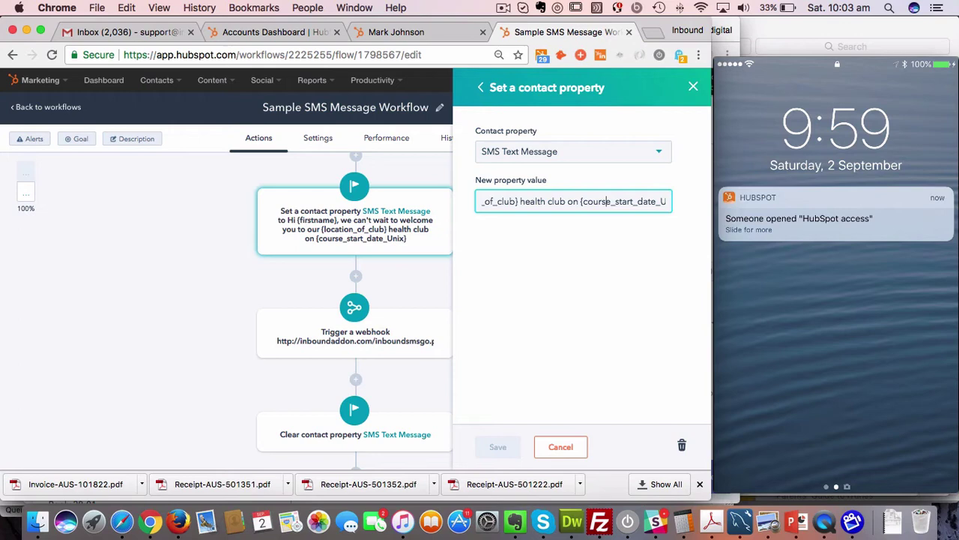
key(End)
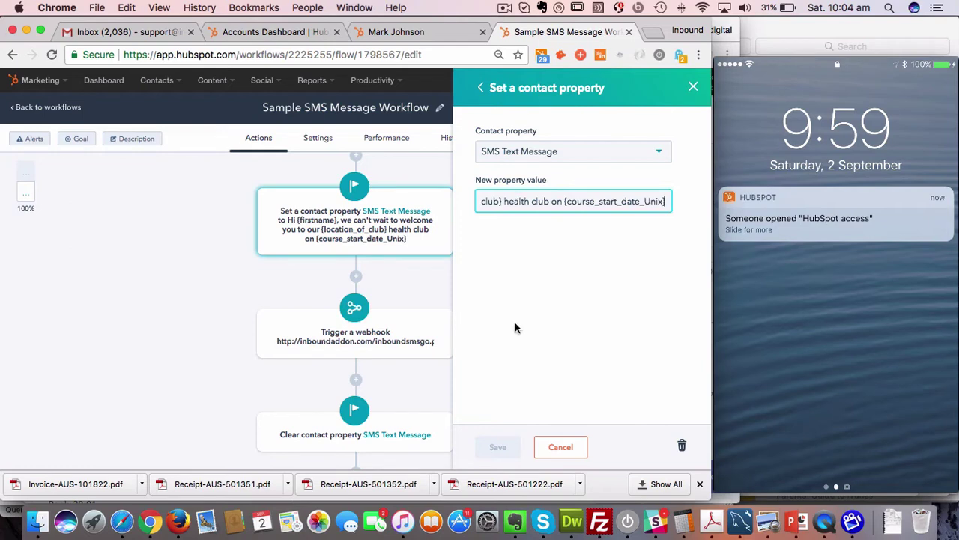
click(560, 447)
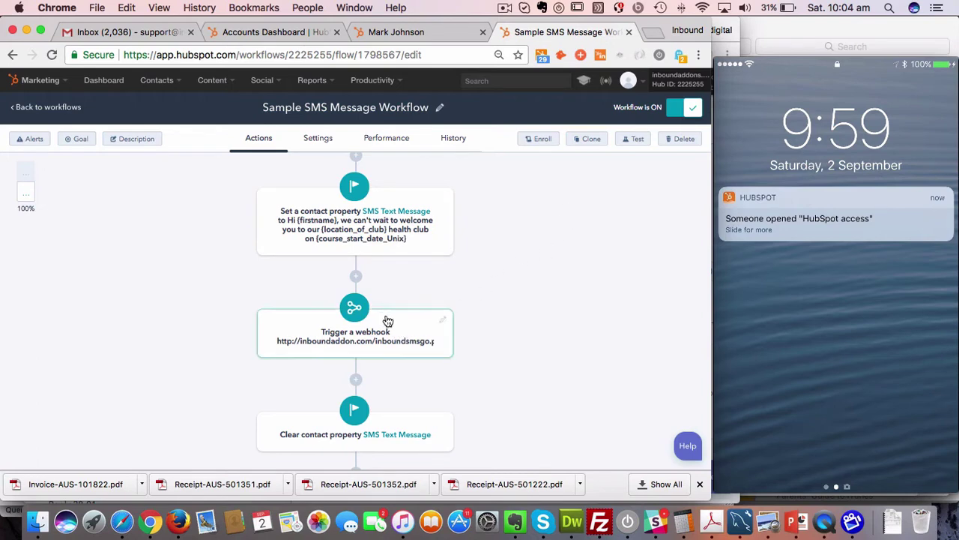
Open the webhook action, try GET as its method, set it back to POST and save.
click(445, 324)
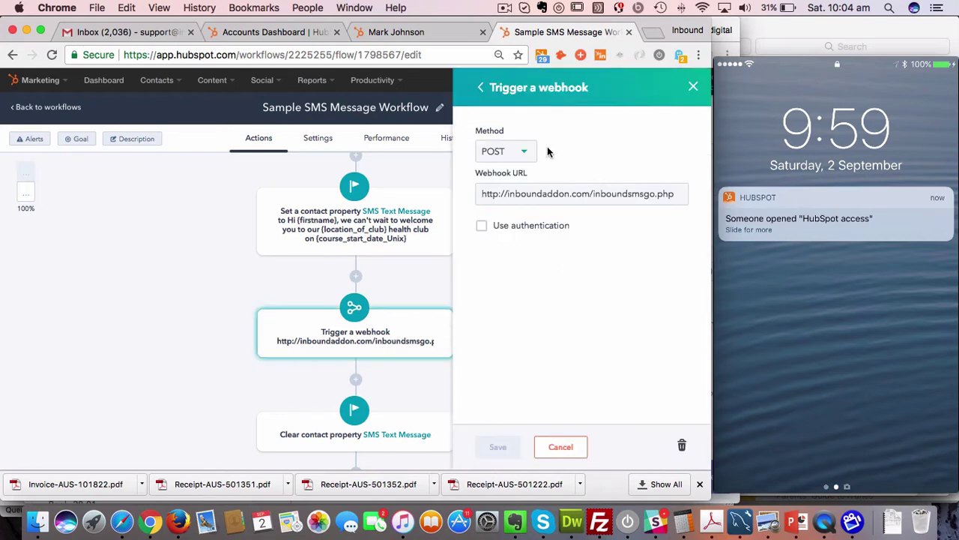
click(528, 153)
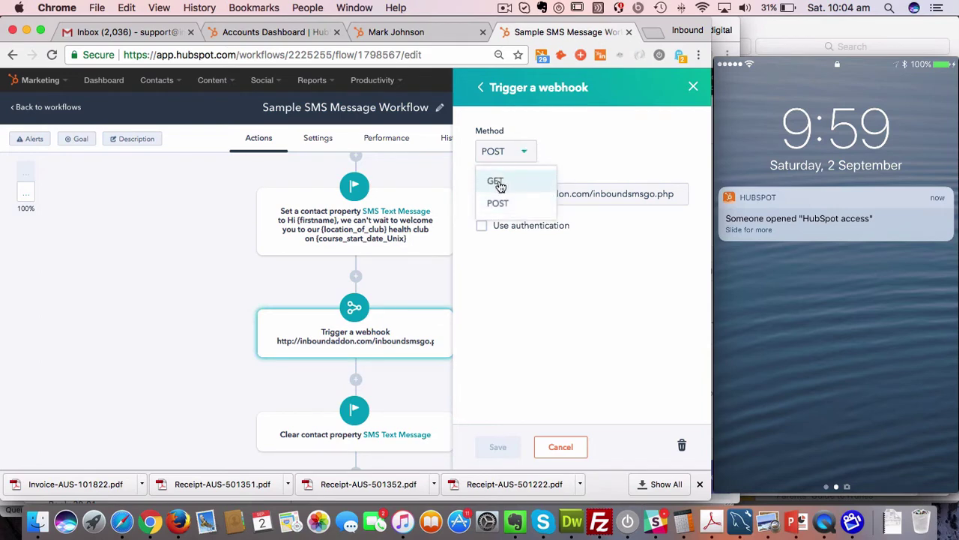
click(510, 183)
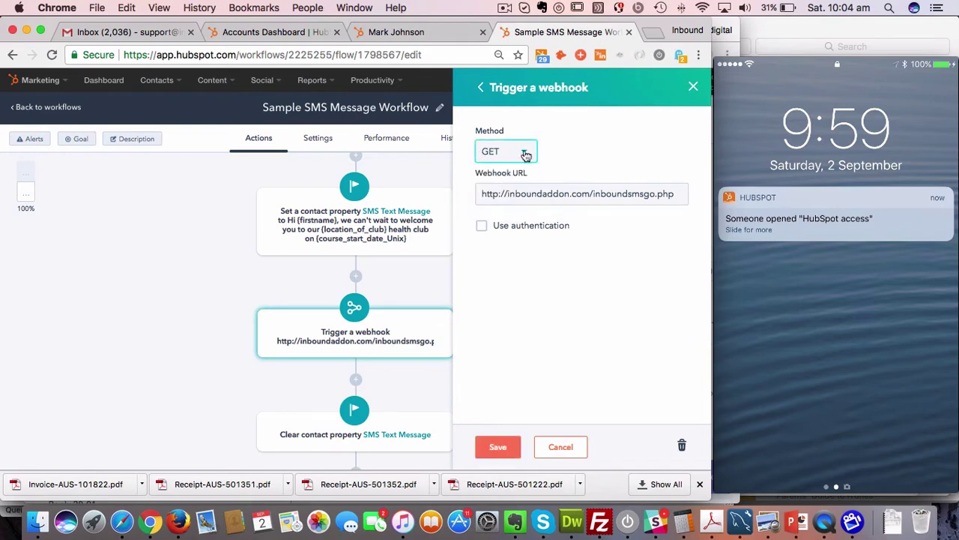
click(527, 154)
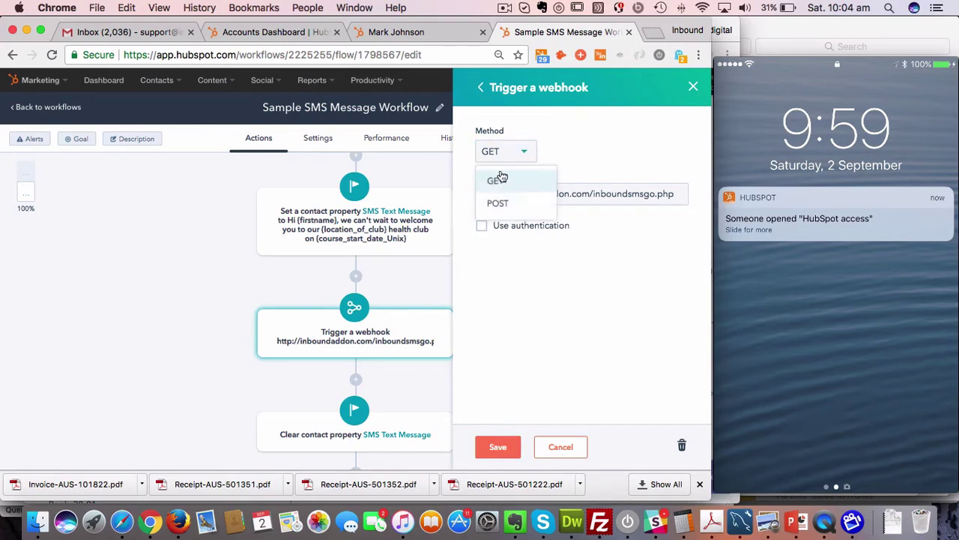
click(498, 203)
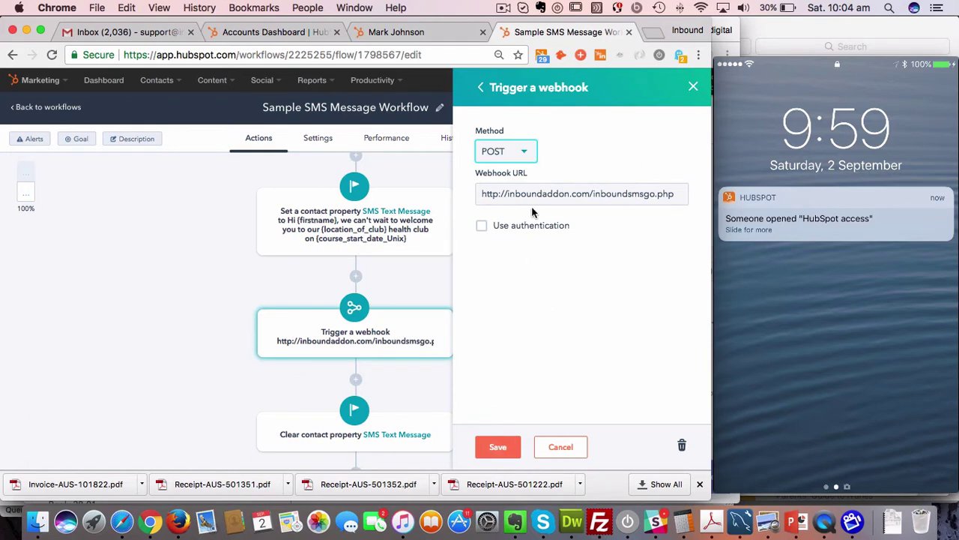
click(493, 445)
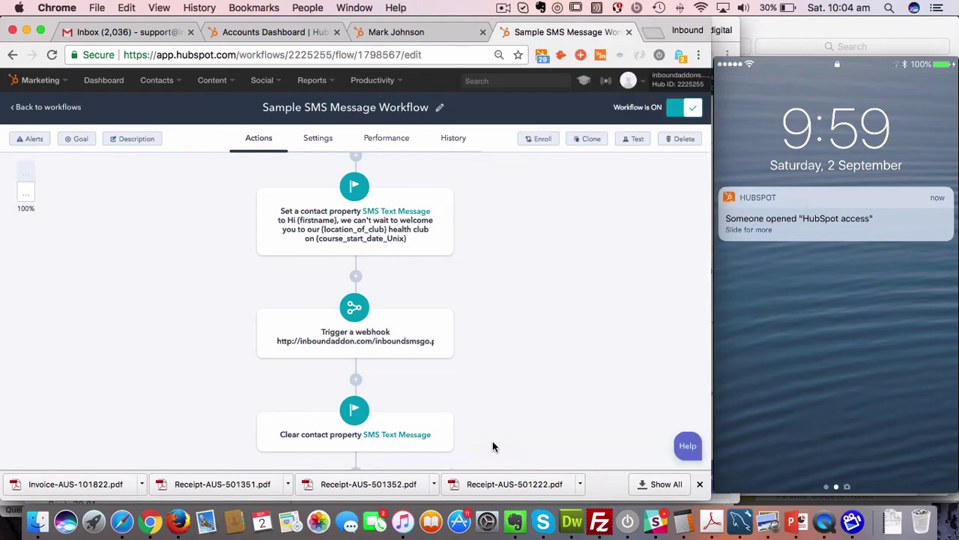
Examine the workflow's full sequence, from the enrollment criteria to the action that clears the SMS Text Message property.
scroll(494, 326, down, 3)
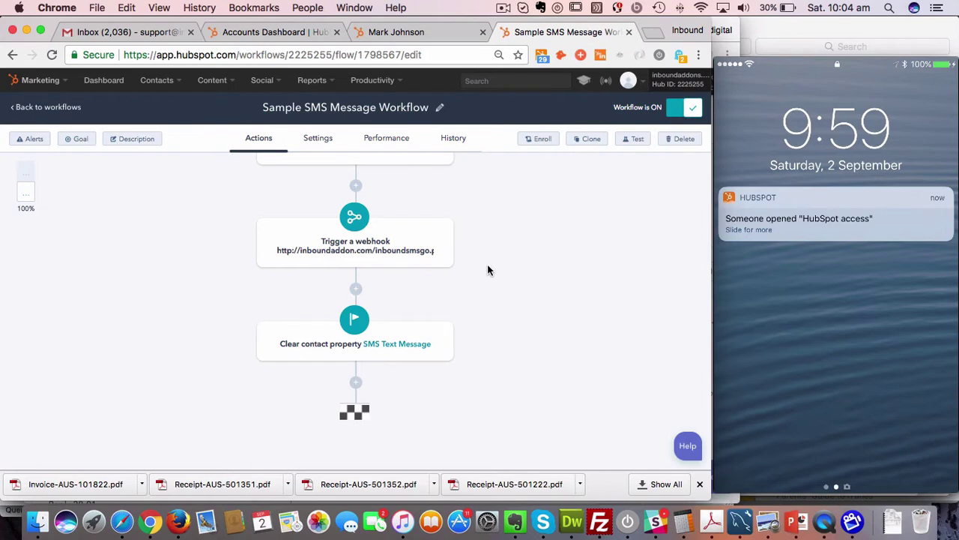
scroll(470, 307, up, 3)
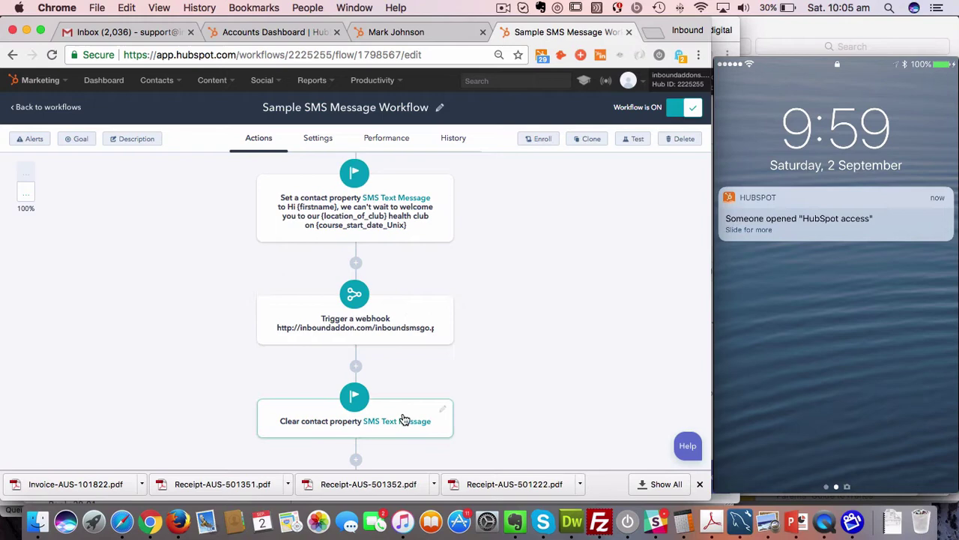
scroll(556, 360, up, 4)
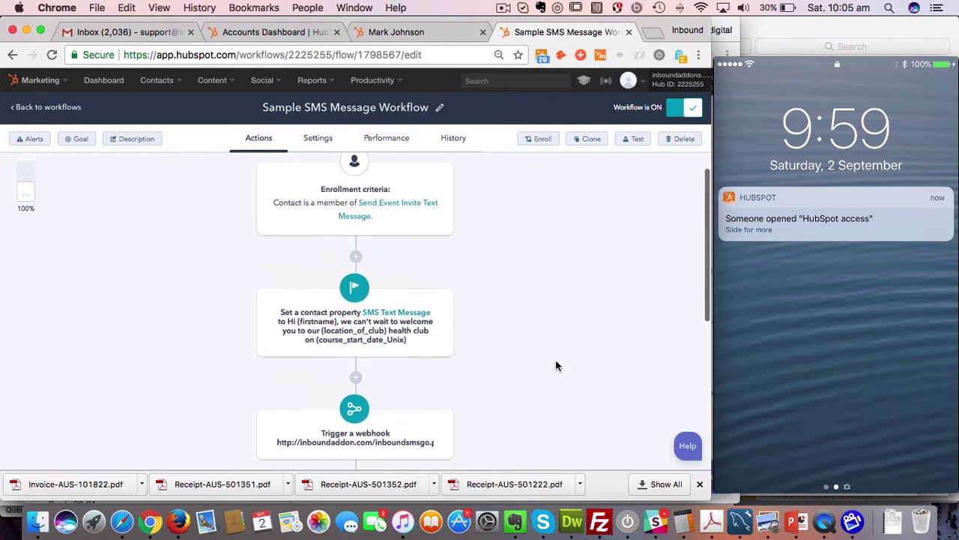
scroll(556, 360, down, 3)
scroll(555, 365, down, 1)
scroll(556, 365, up, 3)
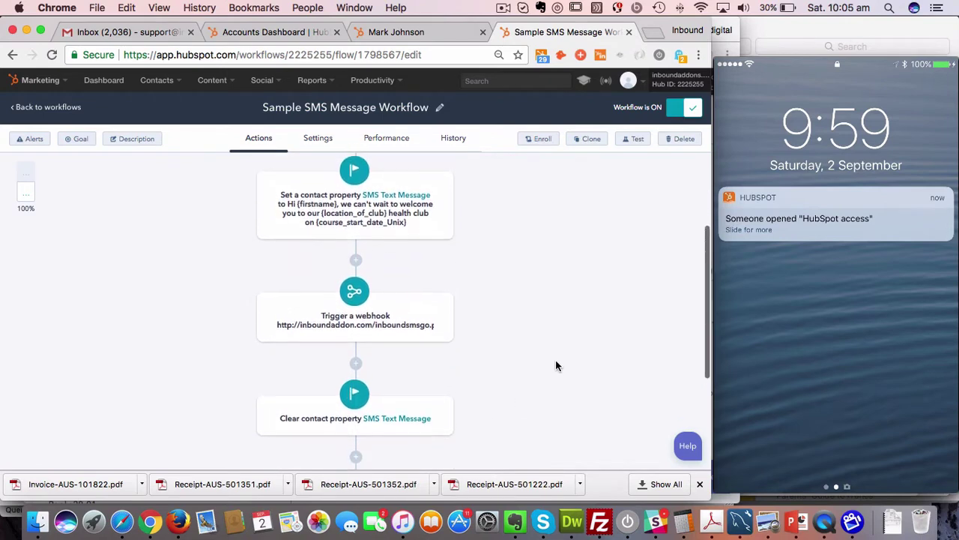
scroll(556, 365, up, 2)
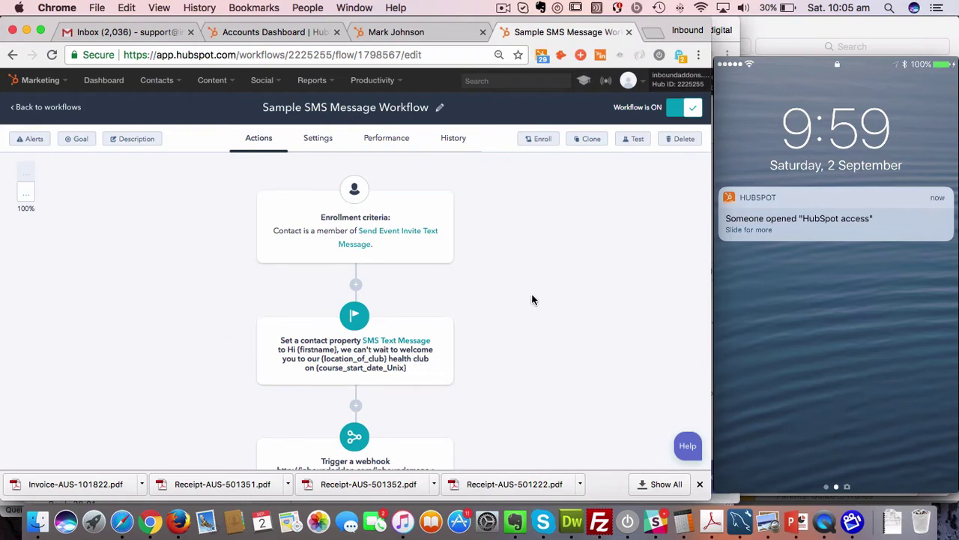
scroll(533, 300, down, 3)
scroll(533, 299, up, 1)
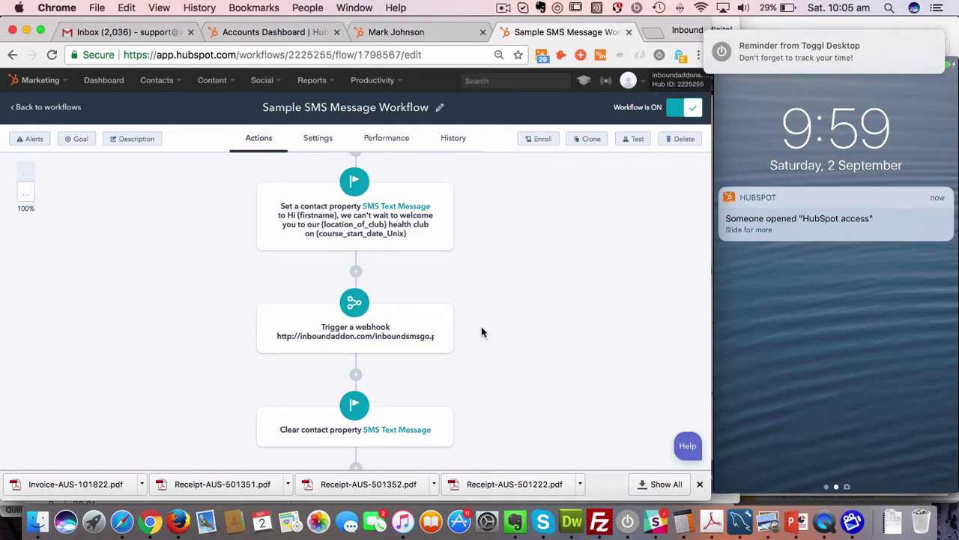
Return to the contact record, view all of its properties and search them for "sms".
click(417, 32)
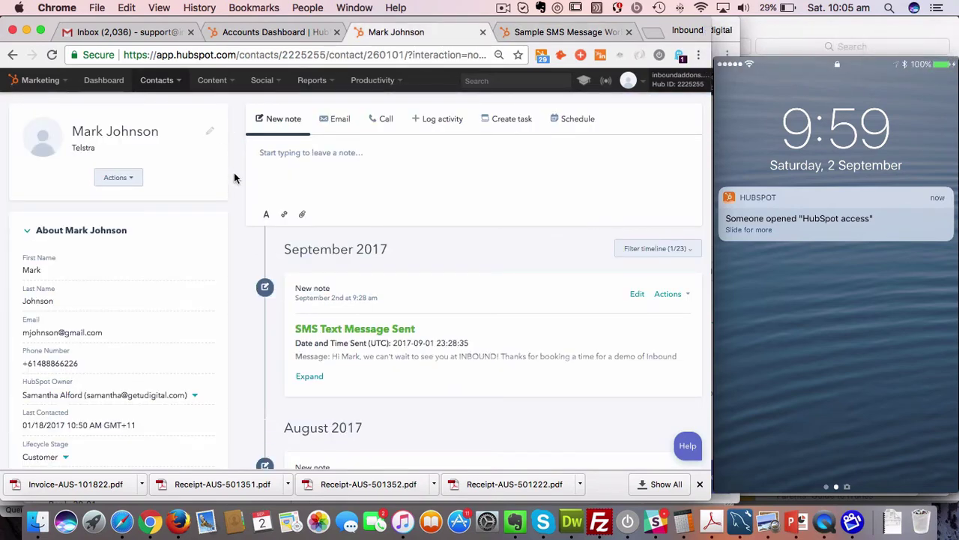
mouse_move(849, 97)
scroll(238, 219, down, 1)
scroll(238, 218, down, 3)
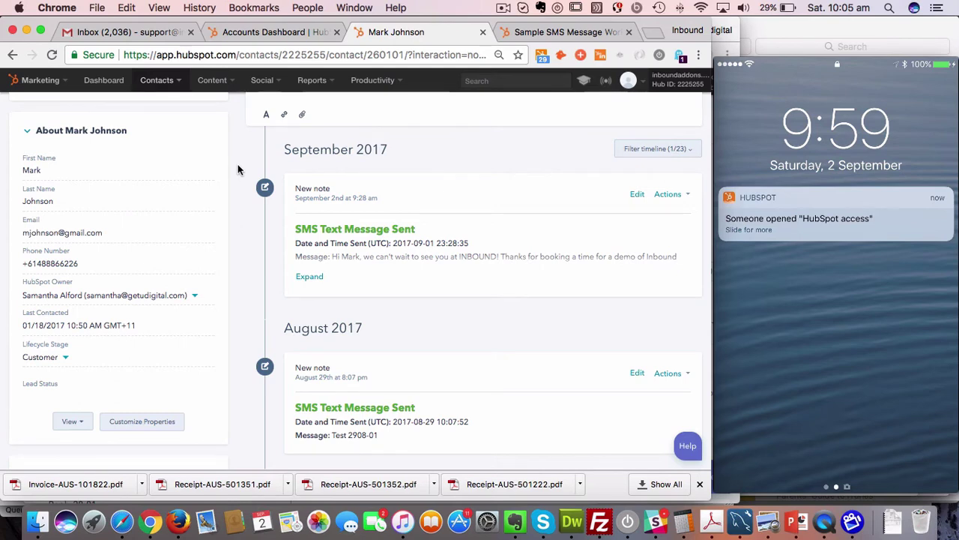
mouse_move(211, 299)
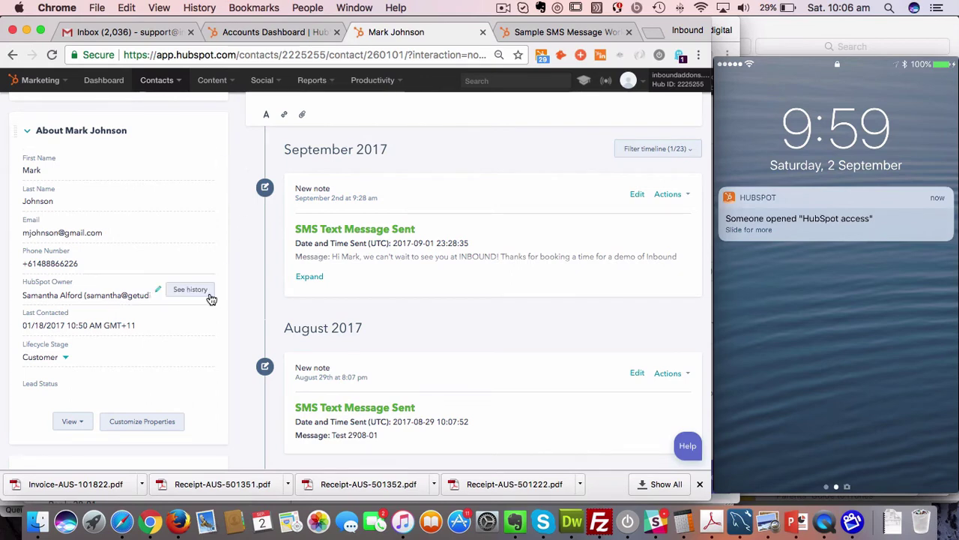
click(73, 422)
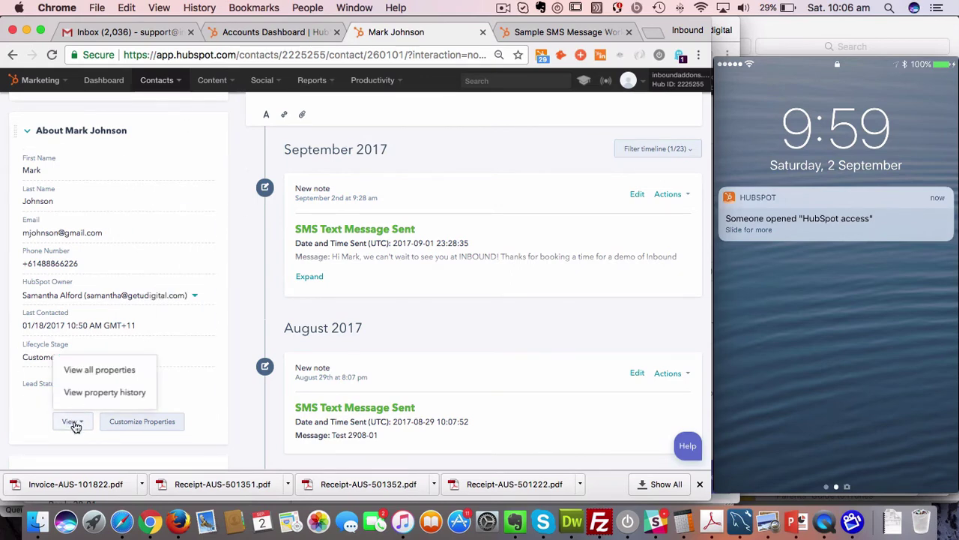
click(93, 371)
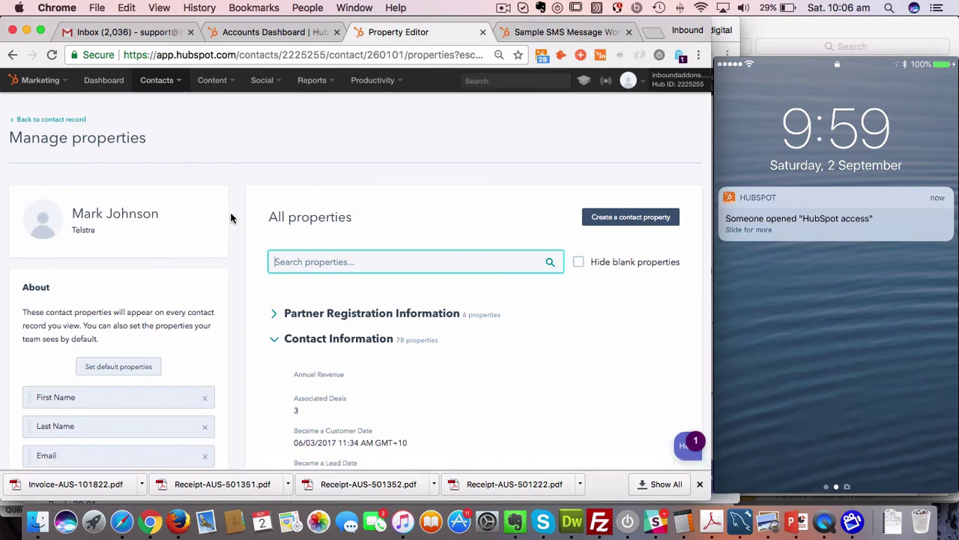
text(sms)
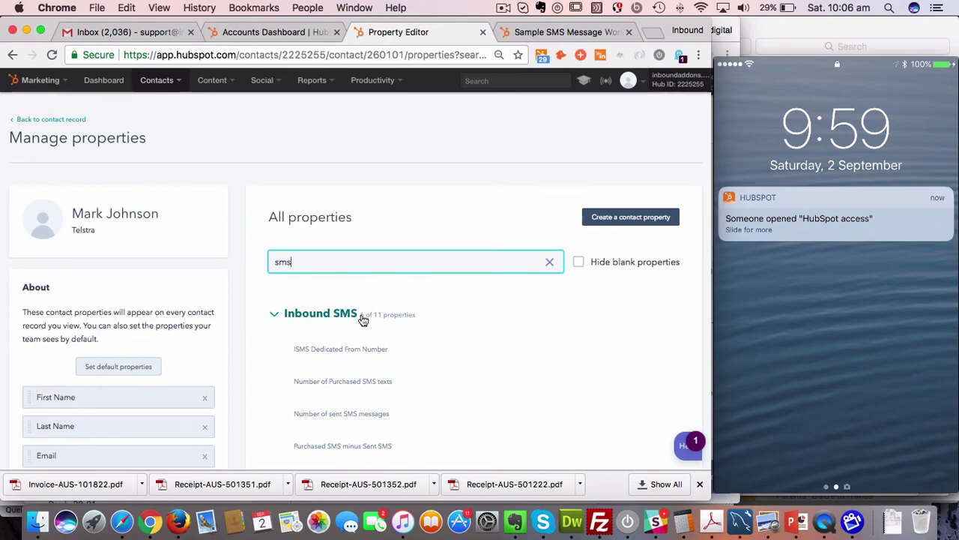
Add the SMS Text Message property to the contact's About section, then search "send" and add Send Text Message Now.
scroll(452, 326, down, 3)
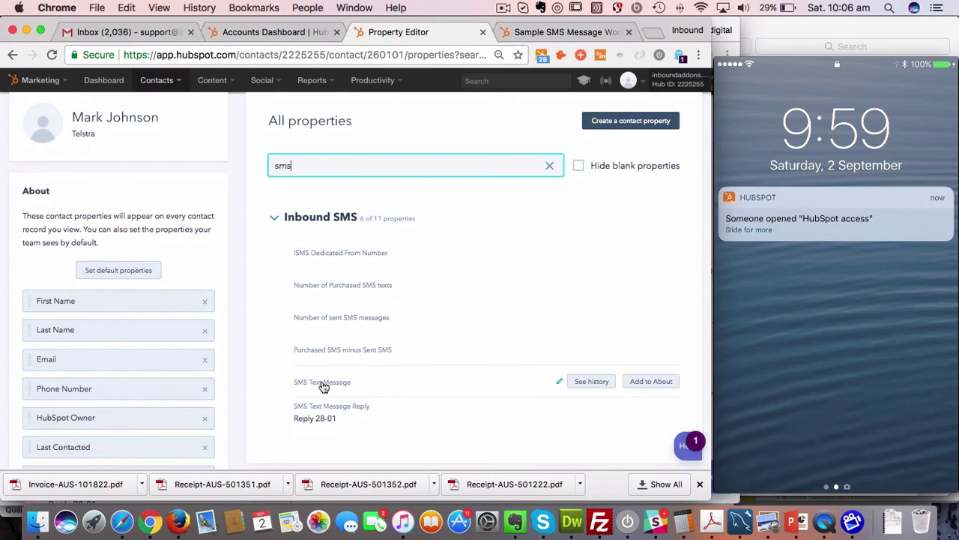
click(651, 385)
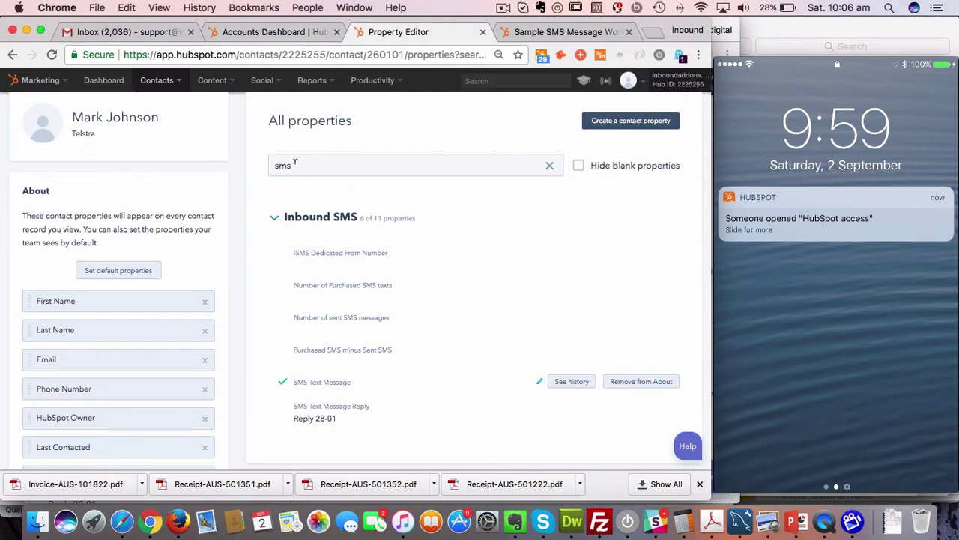
drag(300, 165, 266, 168)
text(send)
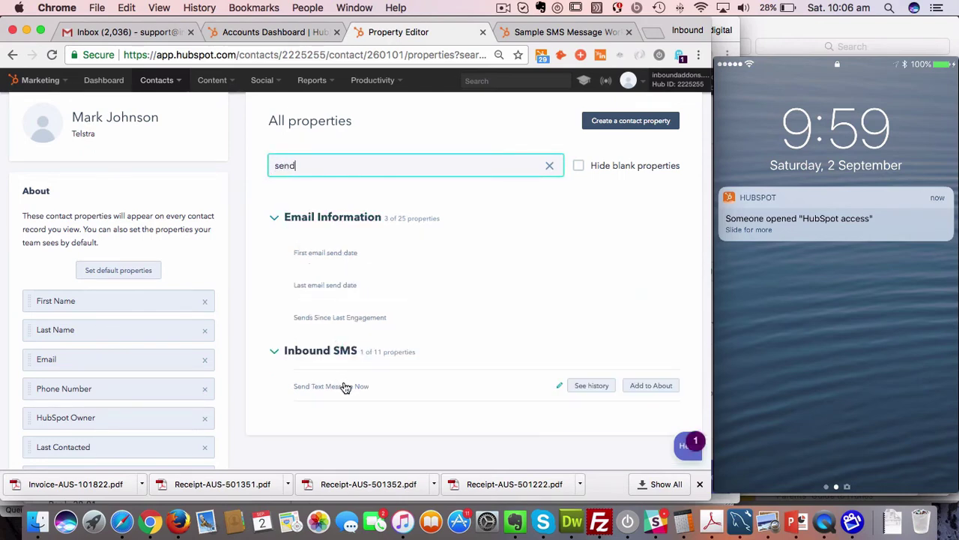
click(658, 387)
Search the properties for "sms", add SMS Text Message Reply to the About section and check the section on the contact record.
drag(310, 164, 246, 165)
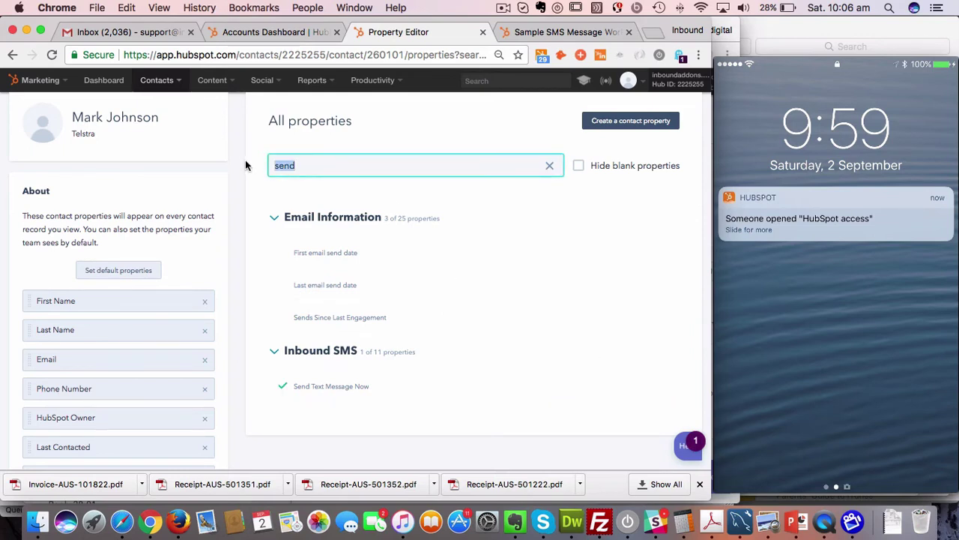
text(sms)
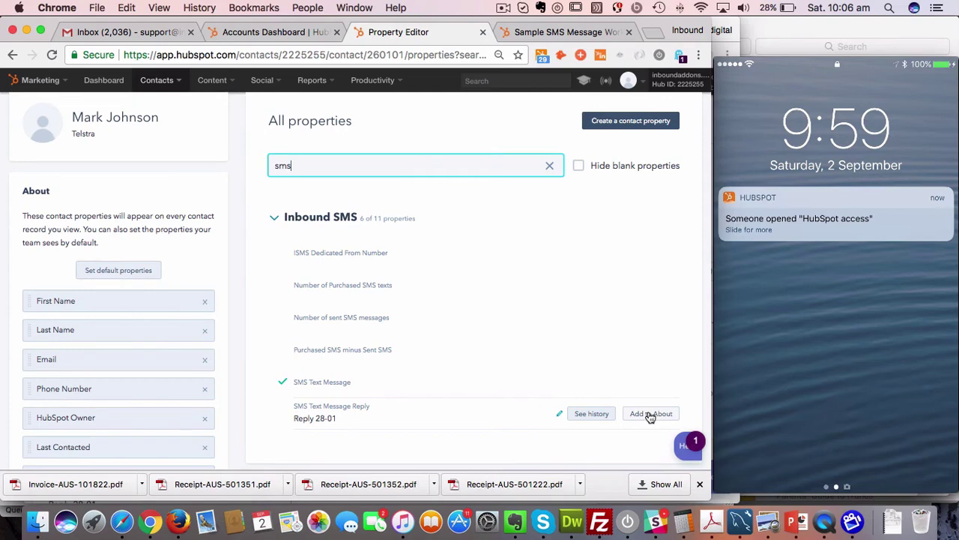
click(652, 417)
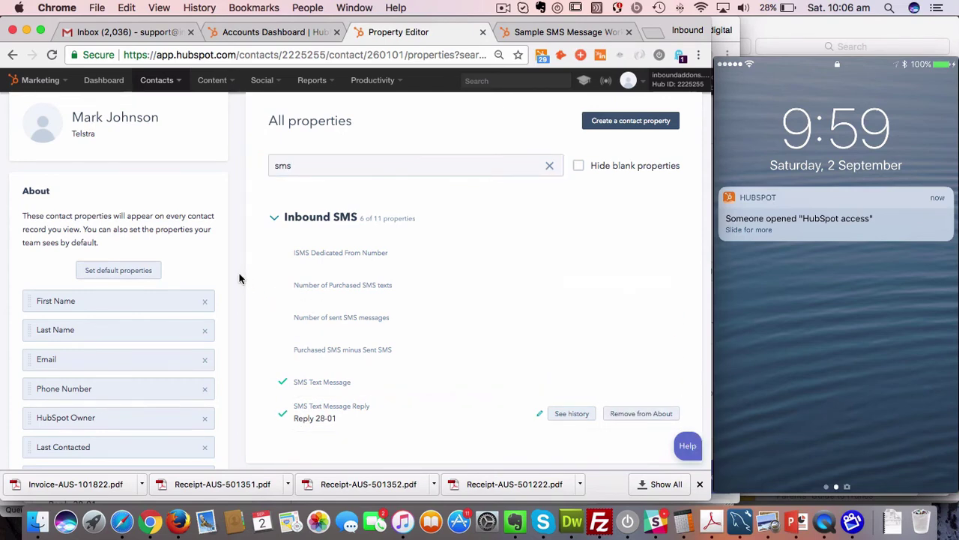
scroll(240, 279, up, 3)
click(60, 120)
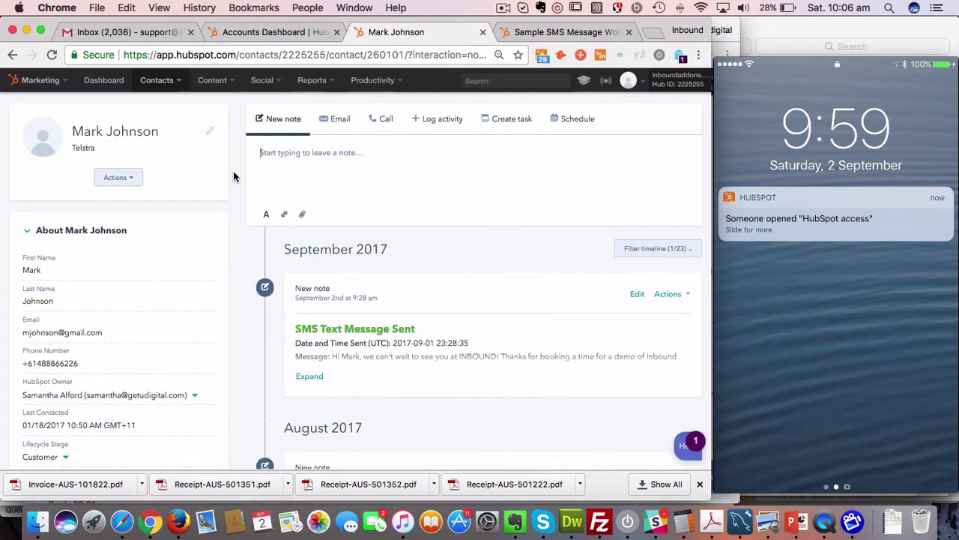
scroll(237, 179, down, 3)
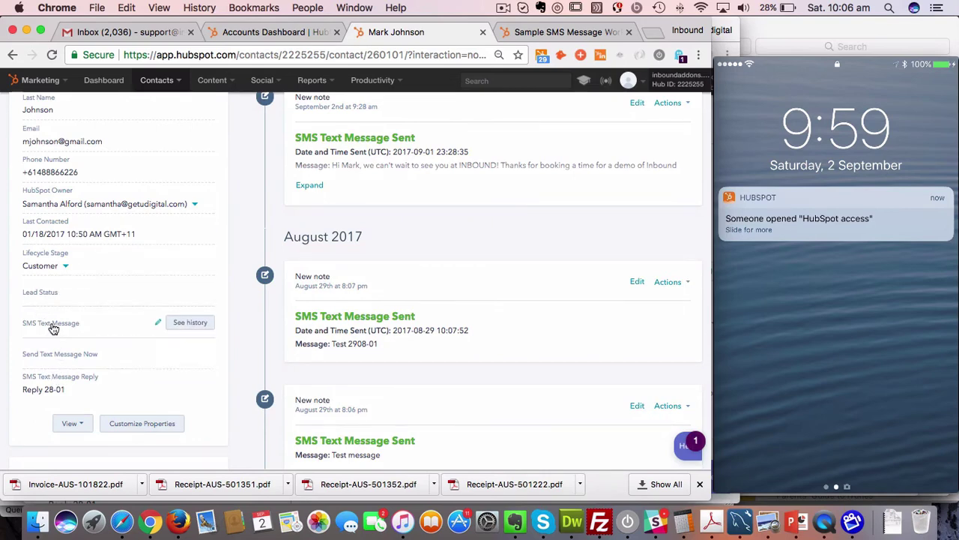
mouse_move(47, 379)
View all properties, search "mob", add Mobile Phone Number to the About section and return to the contact record.
click(70, 423)
click(94, 372)
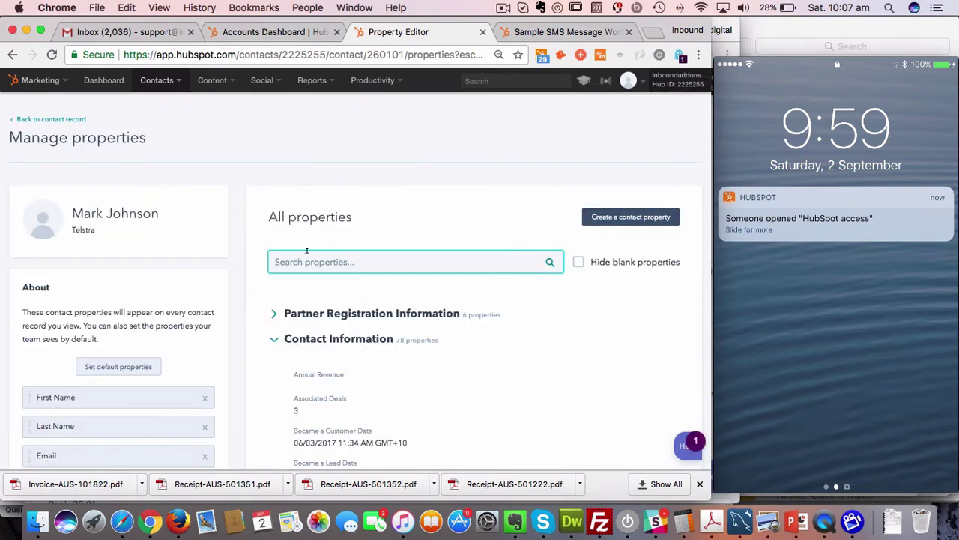
text(mob)
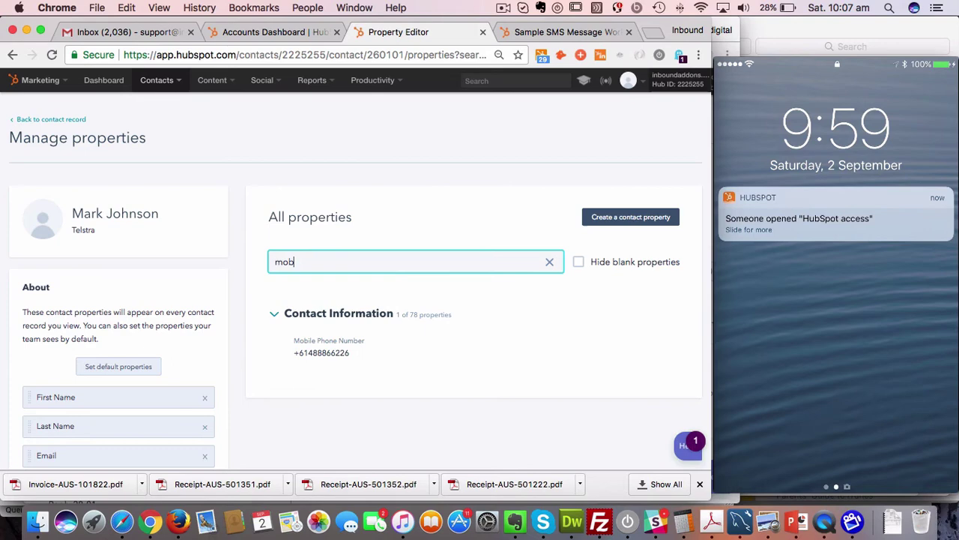
click(649, 348)
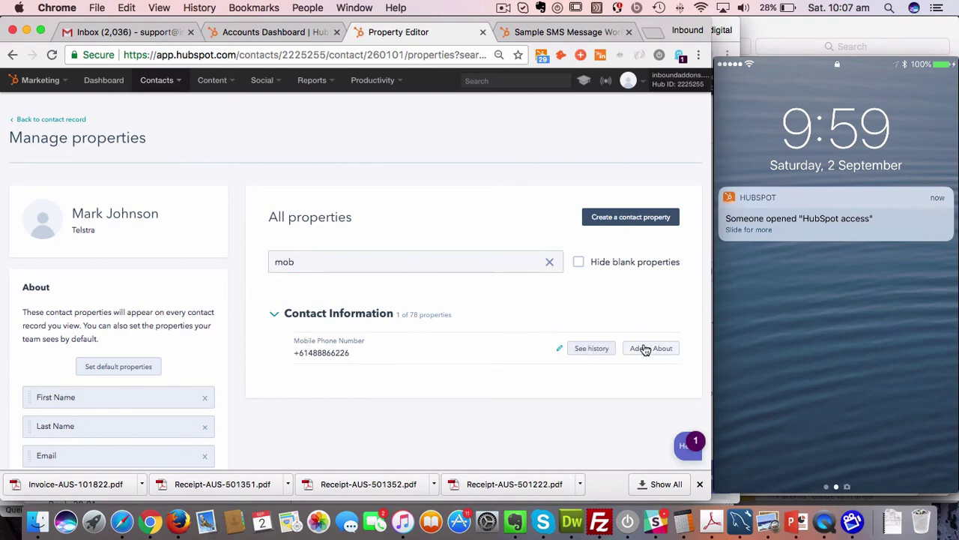
click(59, 120)
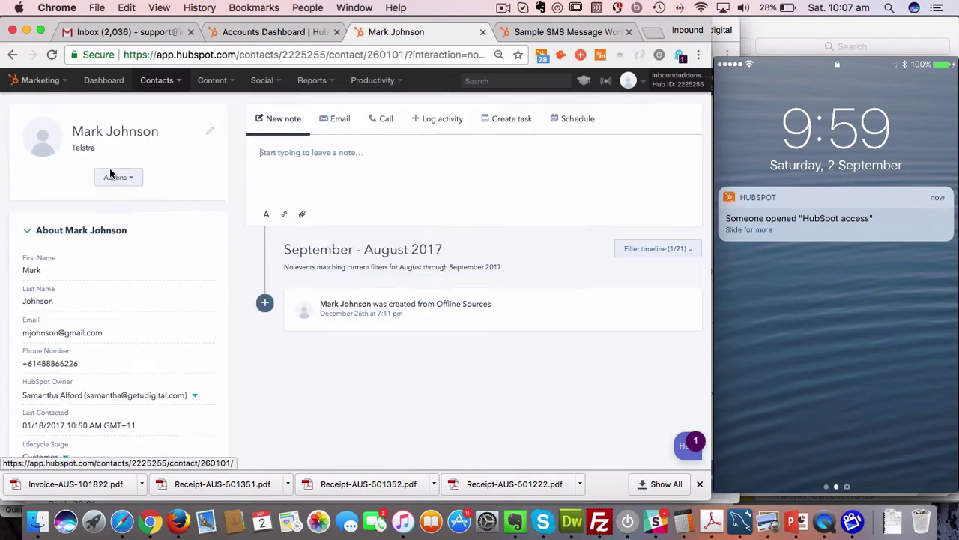
scroll(230, 260, down, 5)
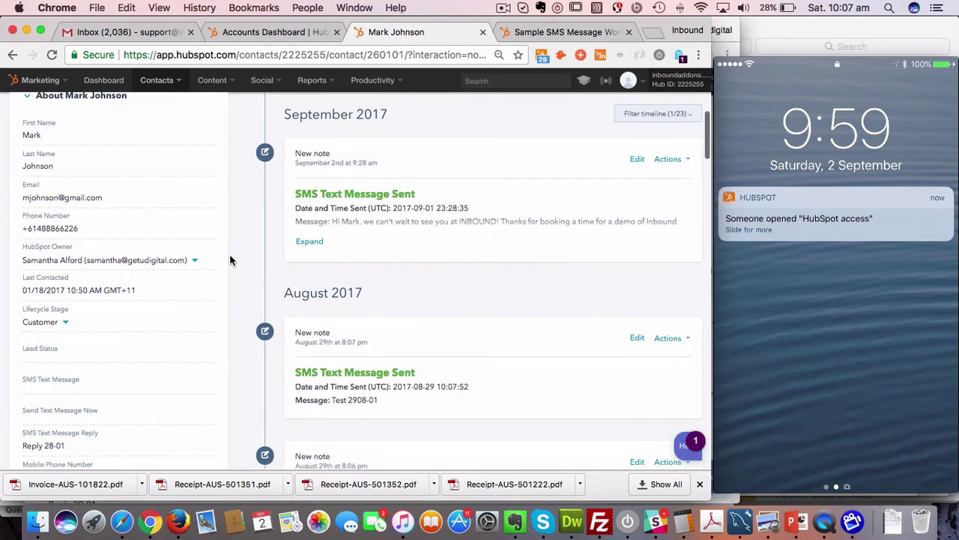
scroll(230, 260, down, 3)
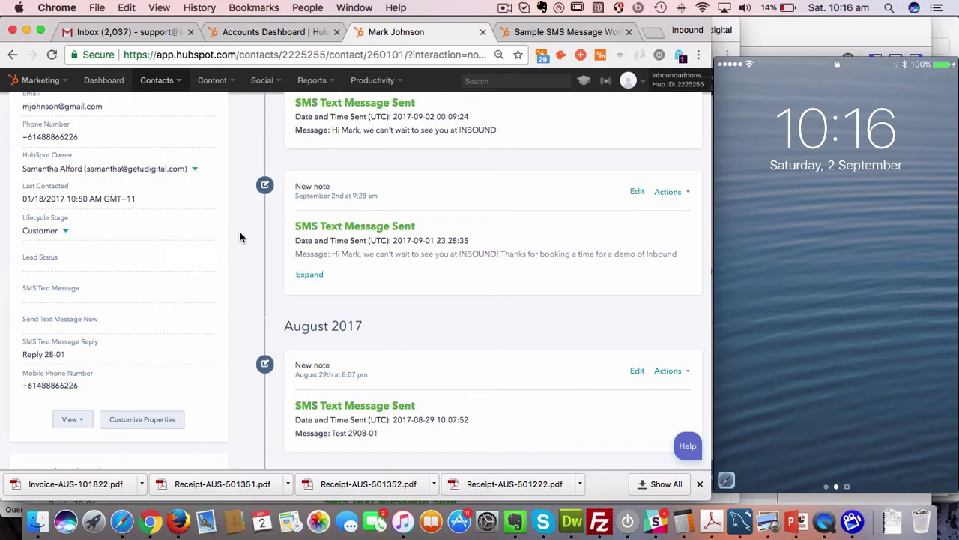
Fill in the SMS Text Message property with "Hi", the contact's first name and ", we can't wait to see you at INBOUND!".
mouse_move(157, 264)
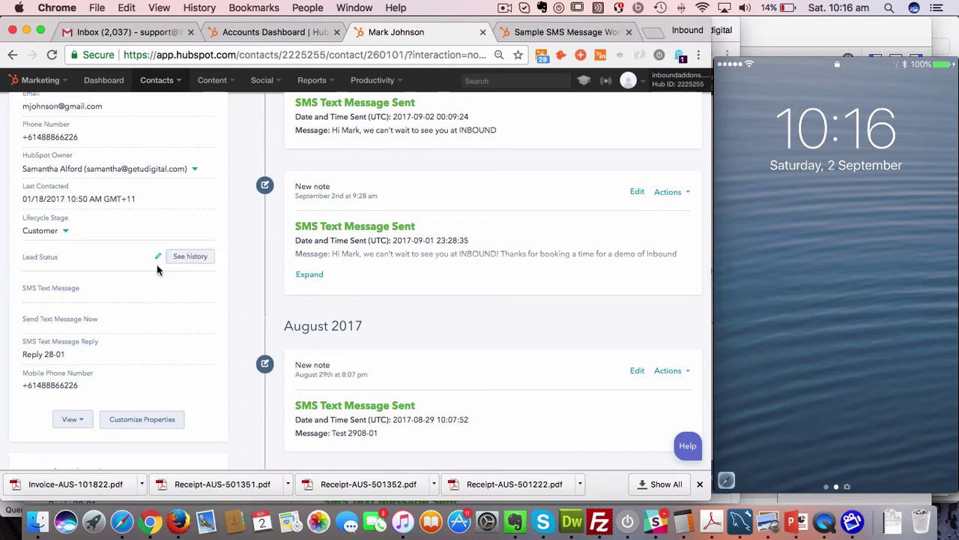
click(60, 293)
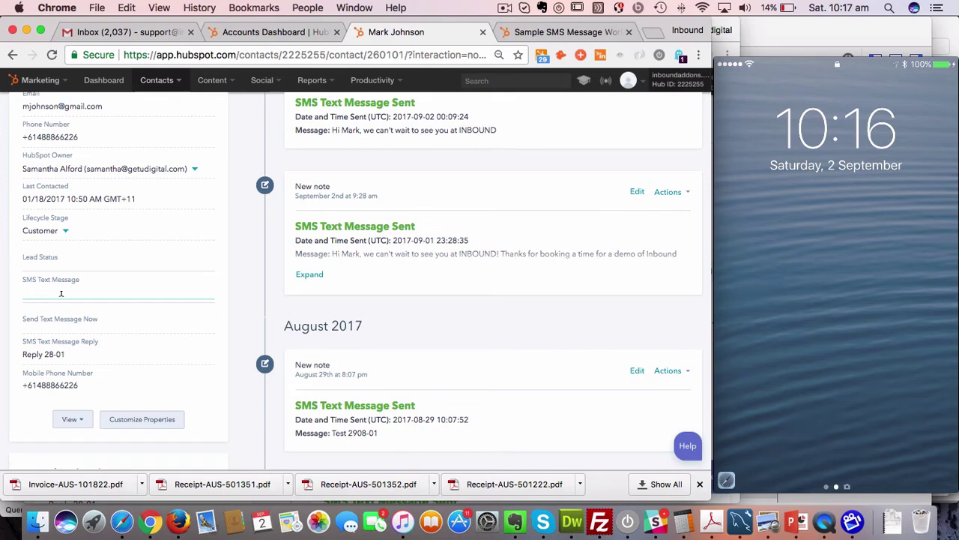
text(H)
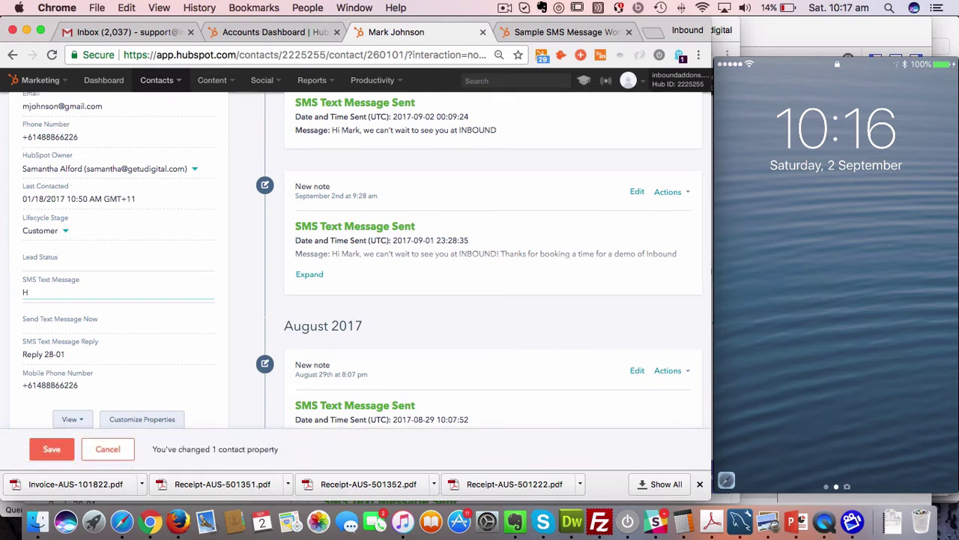
text(I MARi Mark, we can't w)
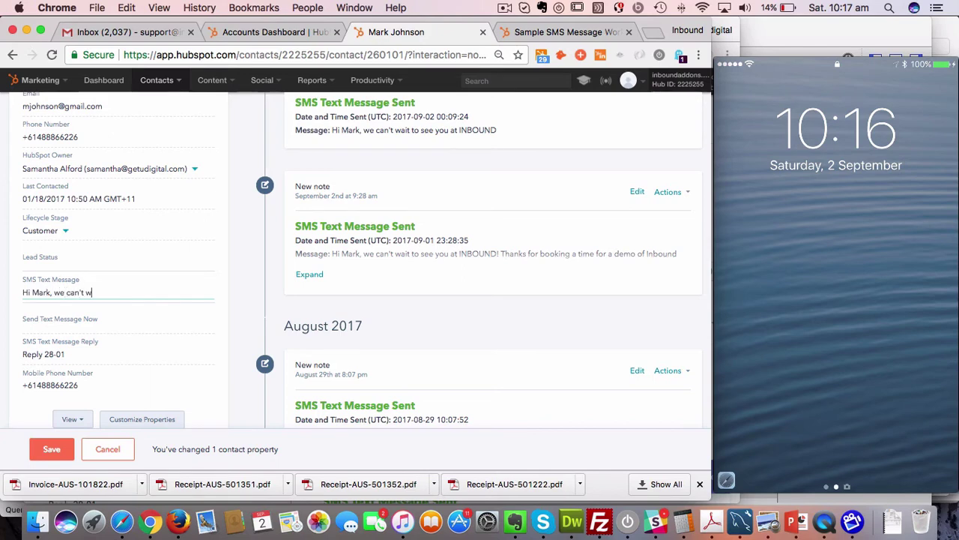
text(ait to see you at )
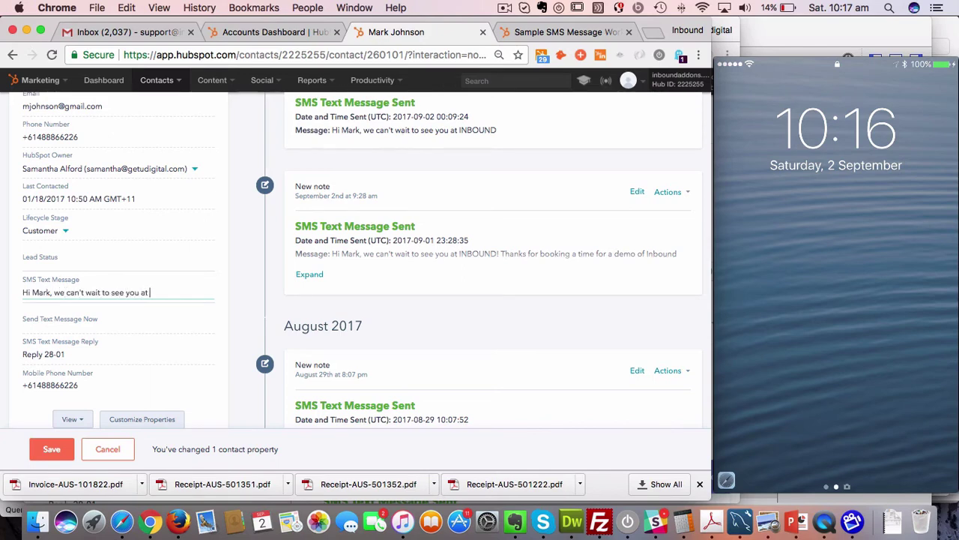
text(INBOUND!)
Set Send Text Message Now to Yes and save the contact's property changes.
click(48, 332)
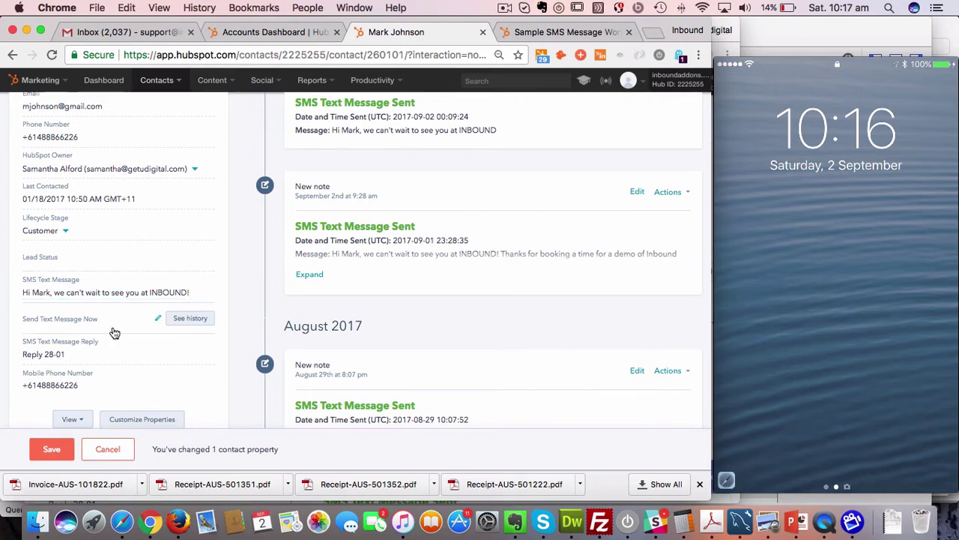
click(156, 321)
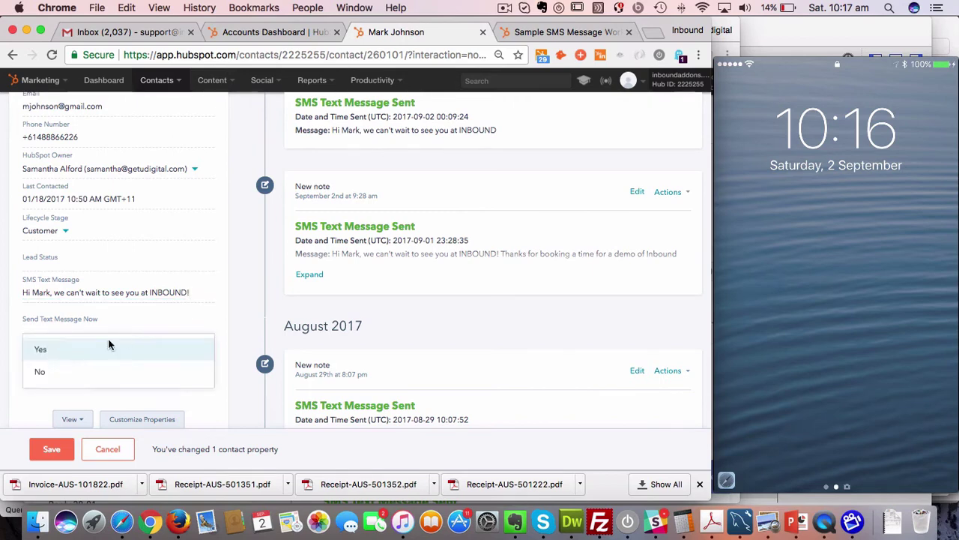
click(71, 353)
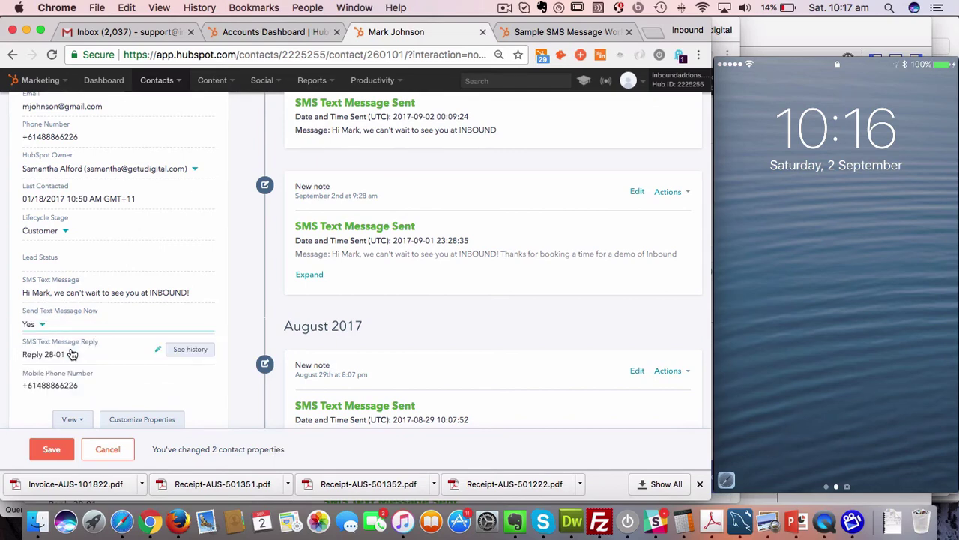
click(52, 450)
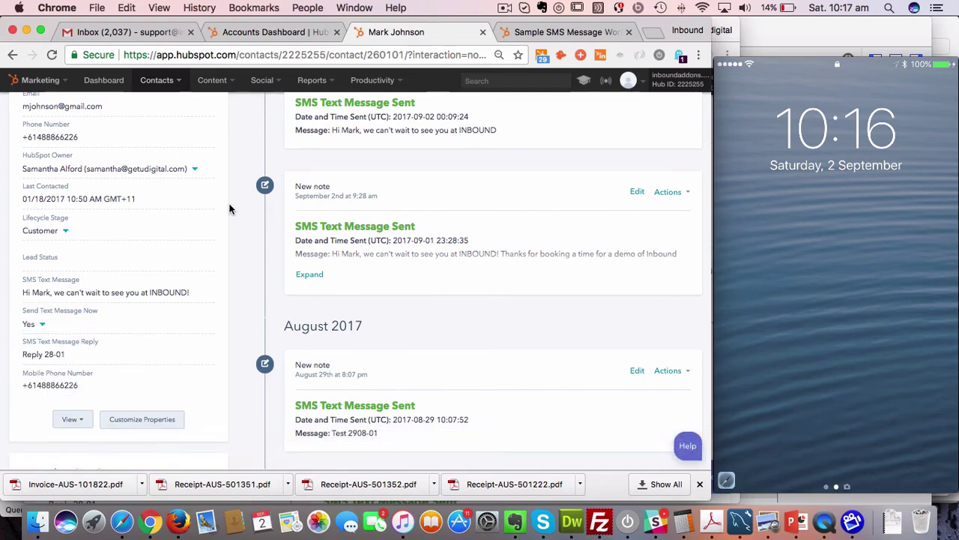
Check the contact's timeline for the sent SMS note and compare it with the message on the phone.
scroll(230, 210, up, 5)
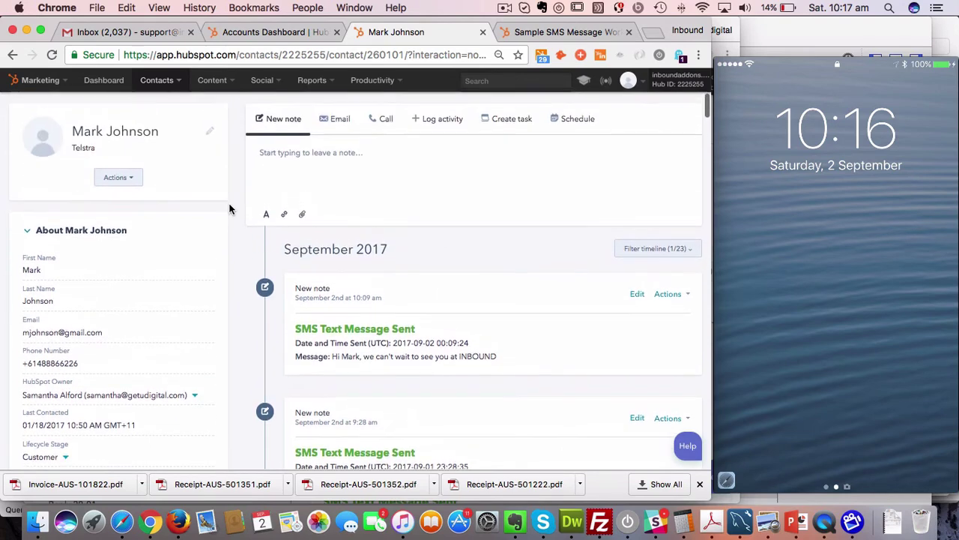
mouse_move(843, 229)
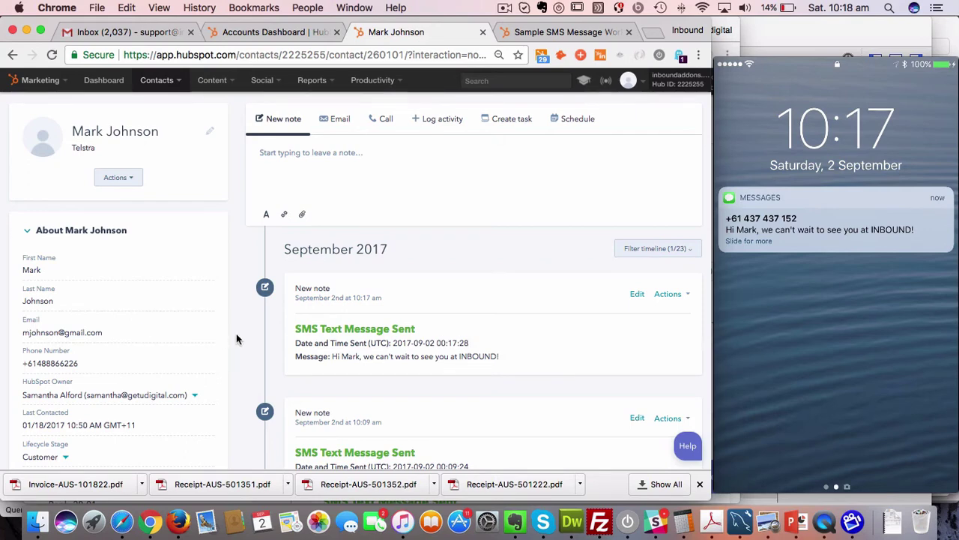
scroll(236, 339, down, 5)
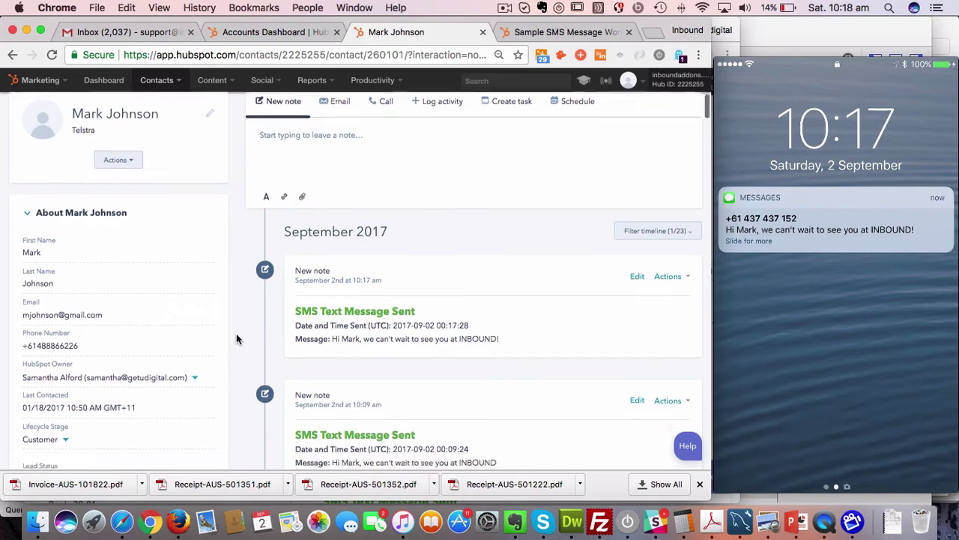
scroll(236, 338, down, 1)
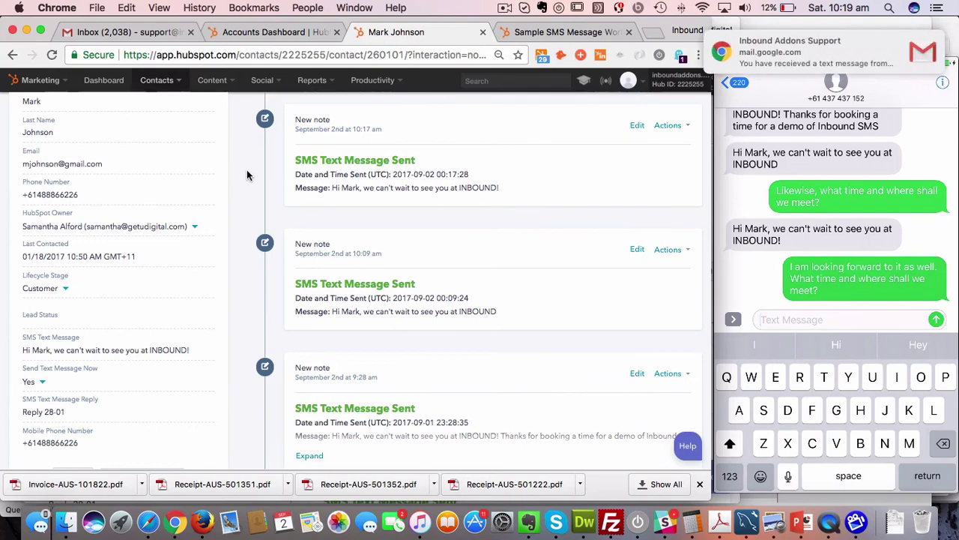
mouse_move(803, 50)
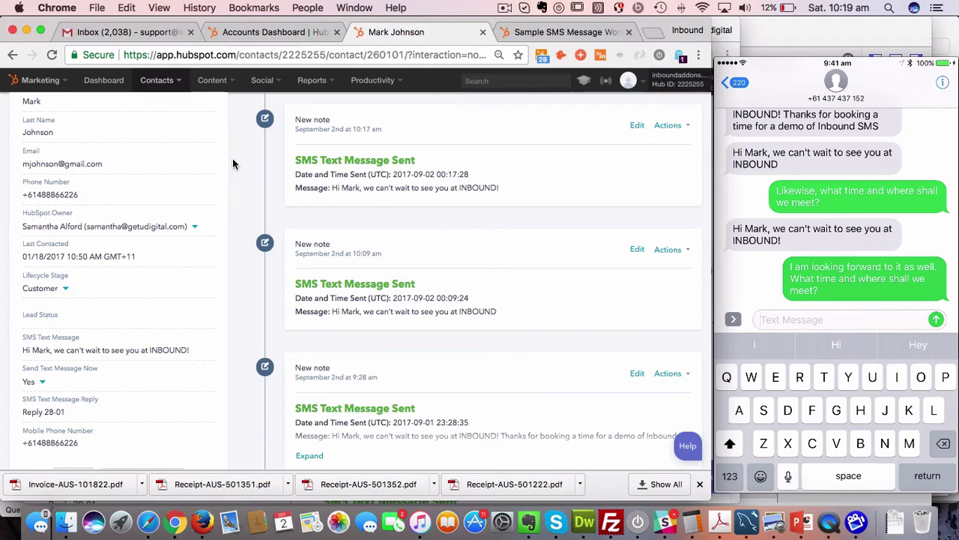
Reload the contact record and check the timeline and the SMS Text Message Reply property for the contact's reply.
scroll(243, 164, up, 3)
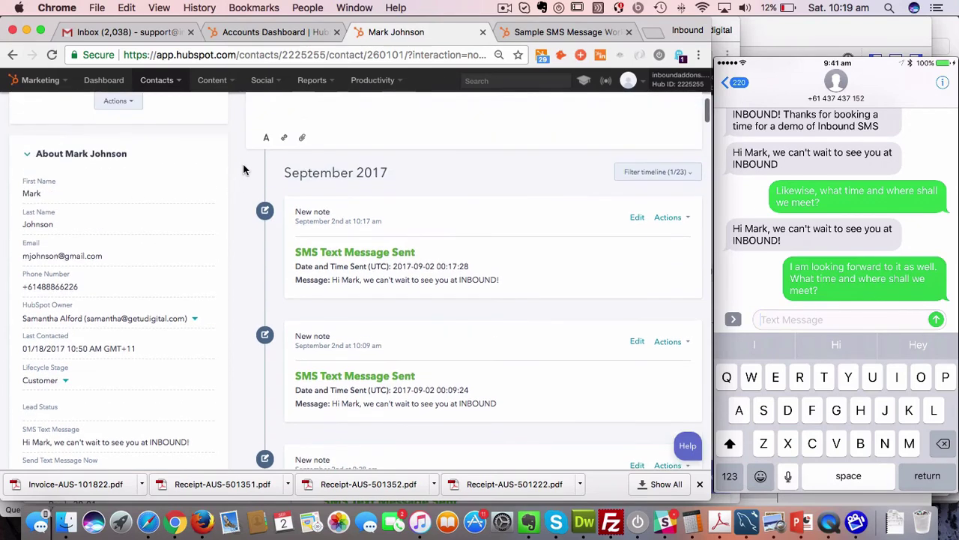
key(super+r)
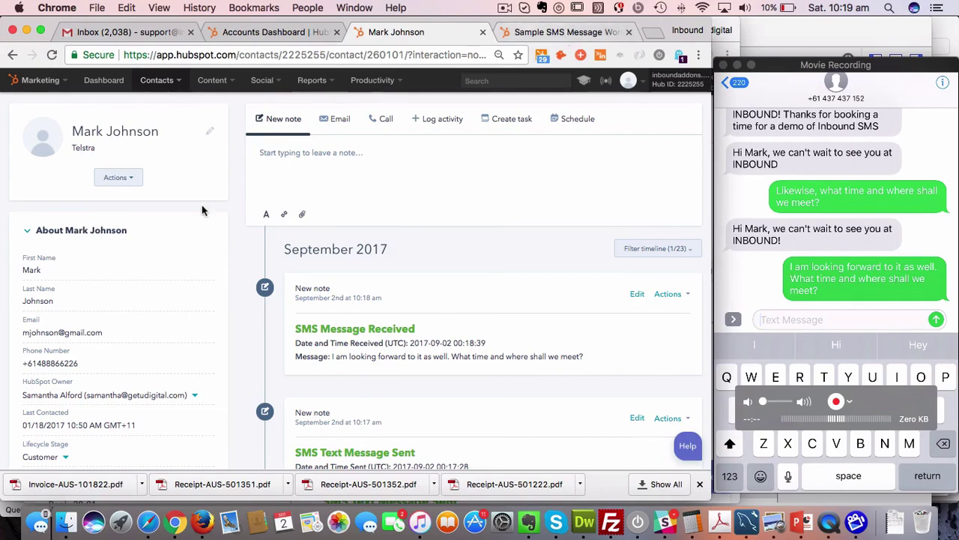
scroll(236, 382, down, 5)
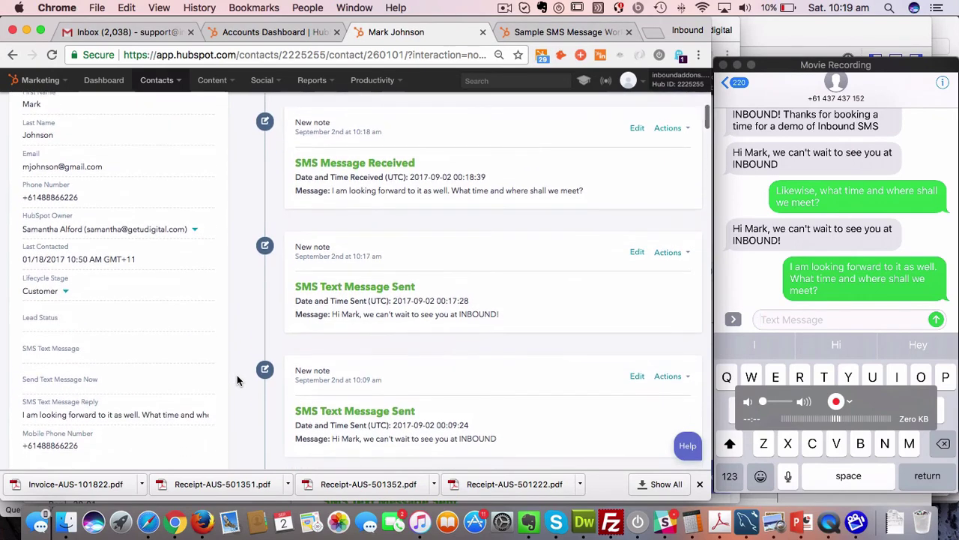
scroll(236, 380, up, 1)
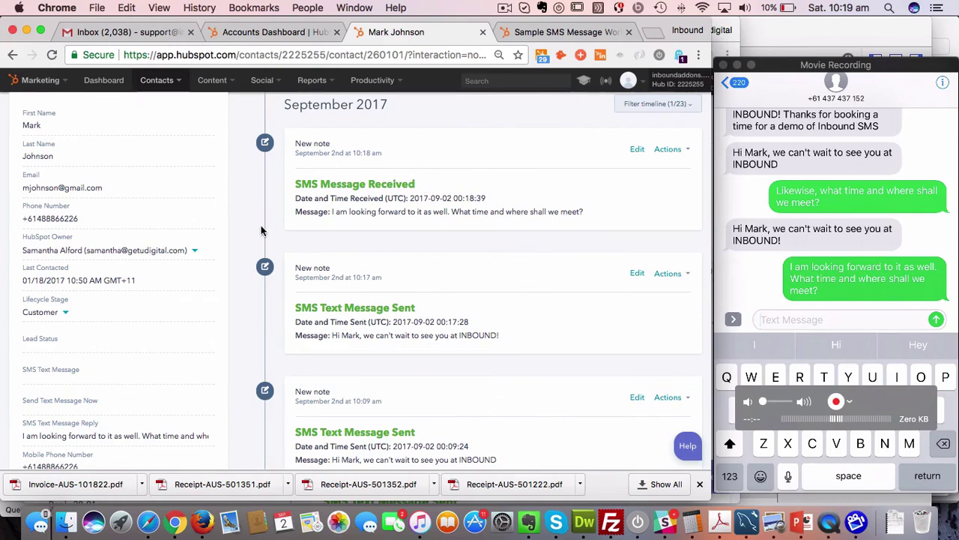
scroll(252, 209, down, 2)
scroll(252, 209, down, 2)
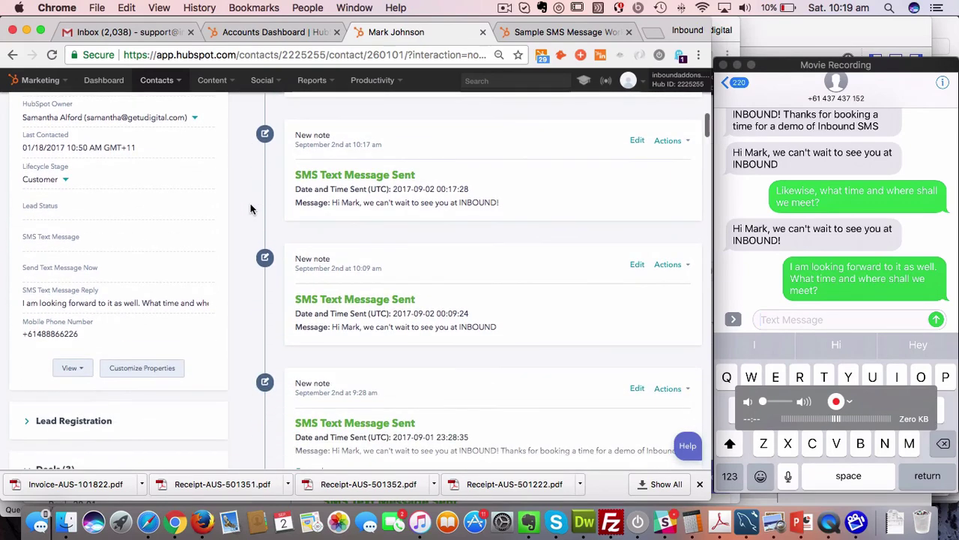
Review the sent and received SMS notes in the timeline together with the SMS properties in the About section.
scroll(252, 209, up, 8)
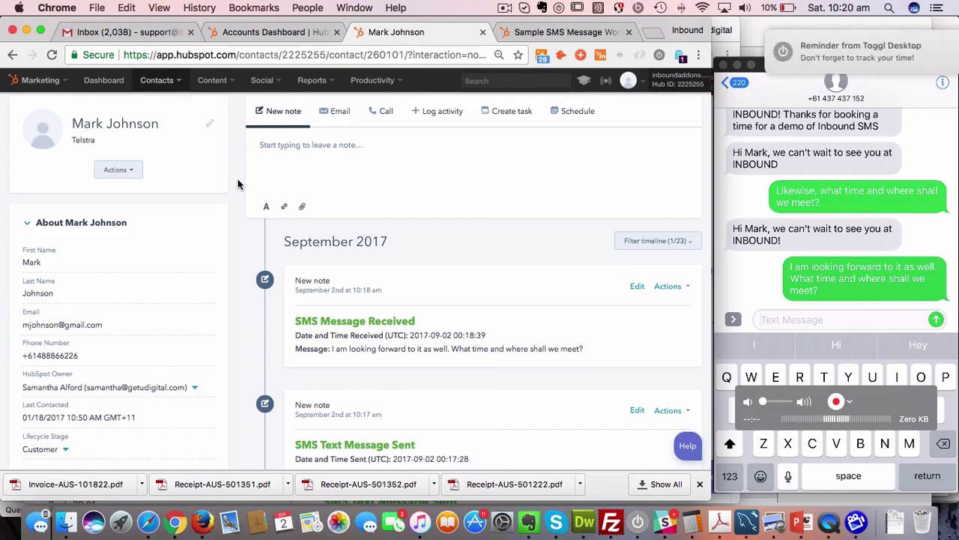
scroll(238, 185, down, 2)
scroll(238, 182, down, 2)
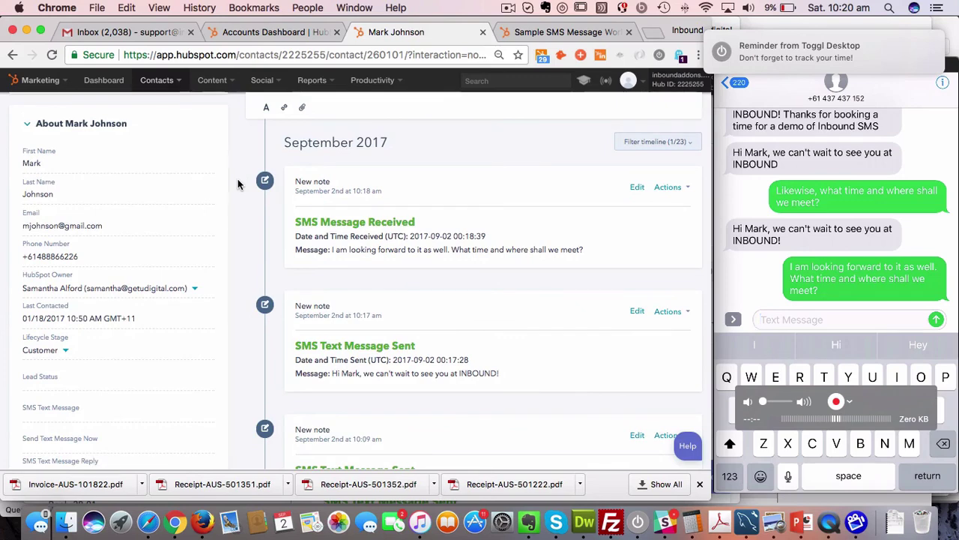
scroll(239, 185, down, 1)
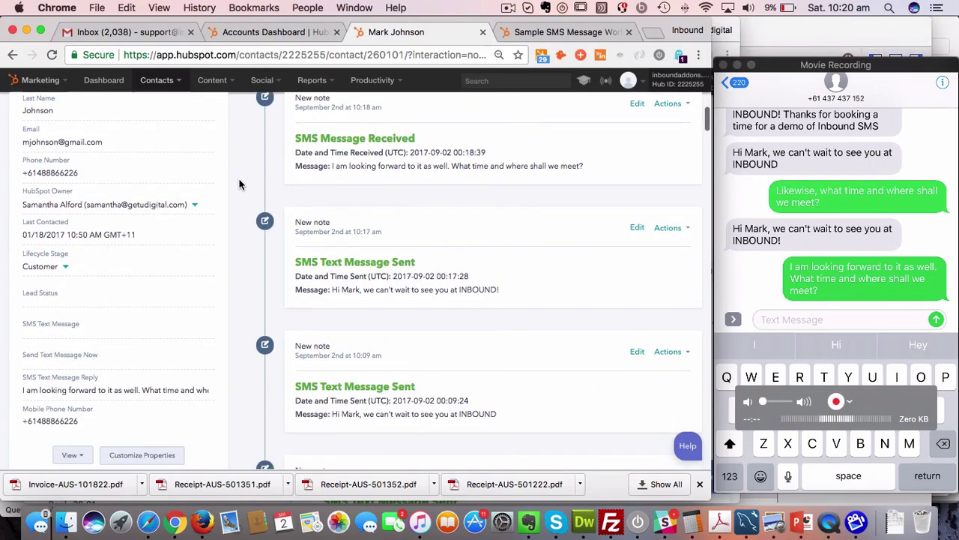
scroll(239, 185, up, 2)
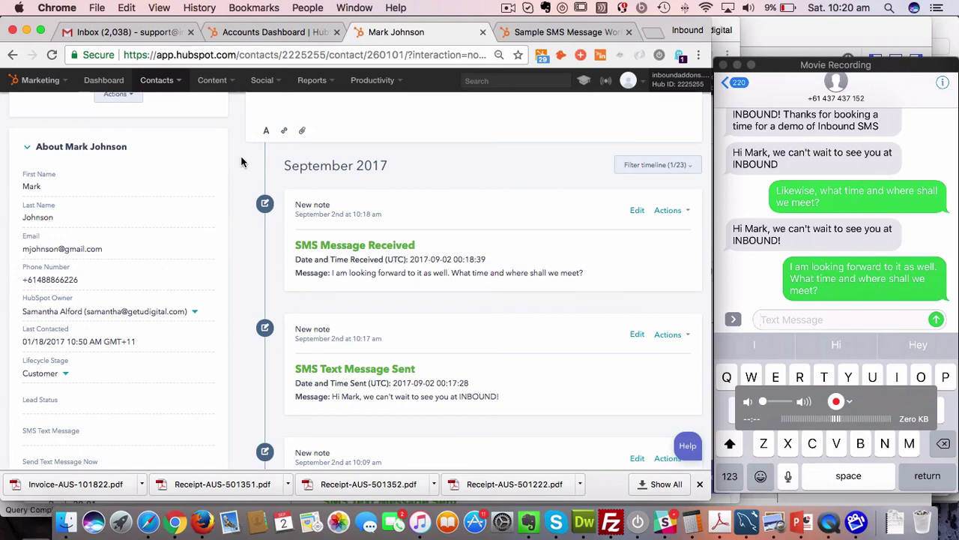
scroll(240, 155, up, 2)
scroll(241, 159, up, 1)
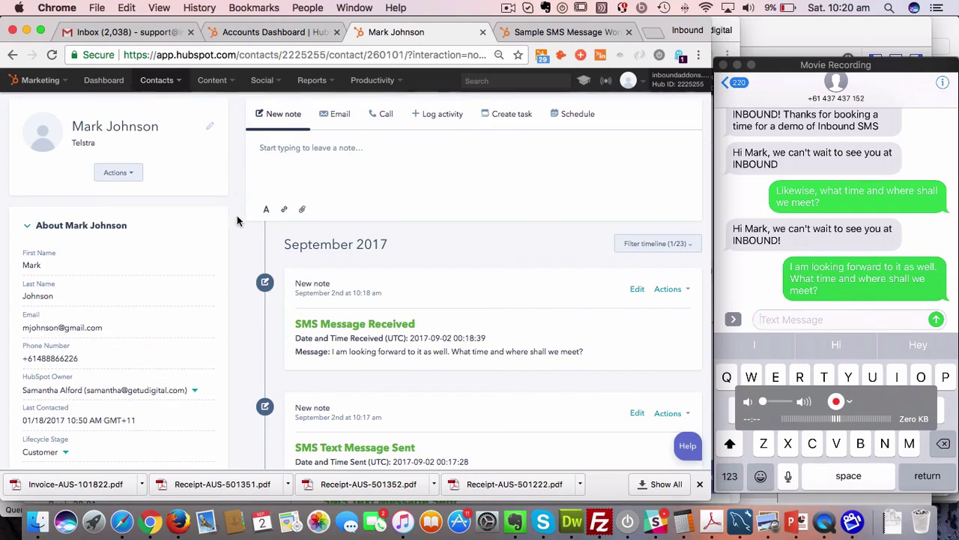
scroll(237, 221, down, 3)
scroll(237, 215, up, 3)
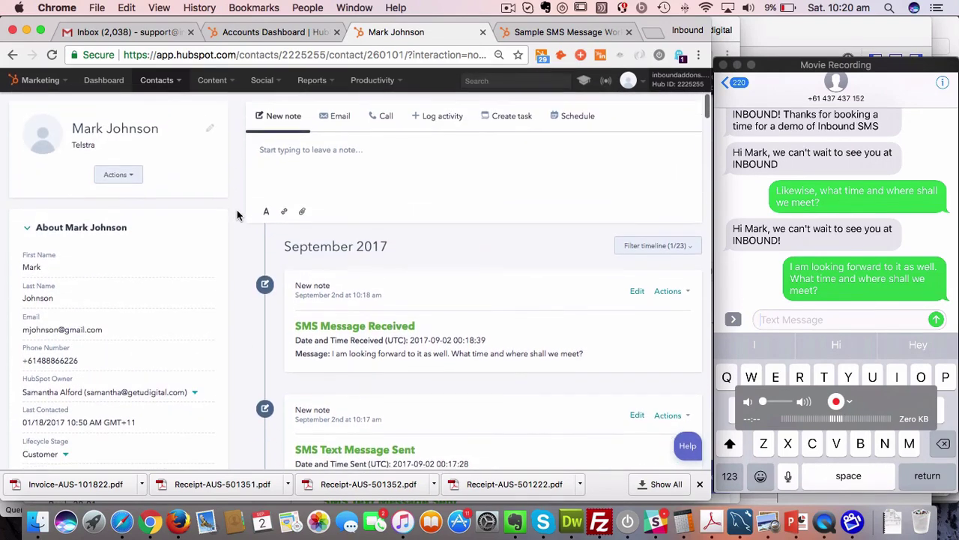